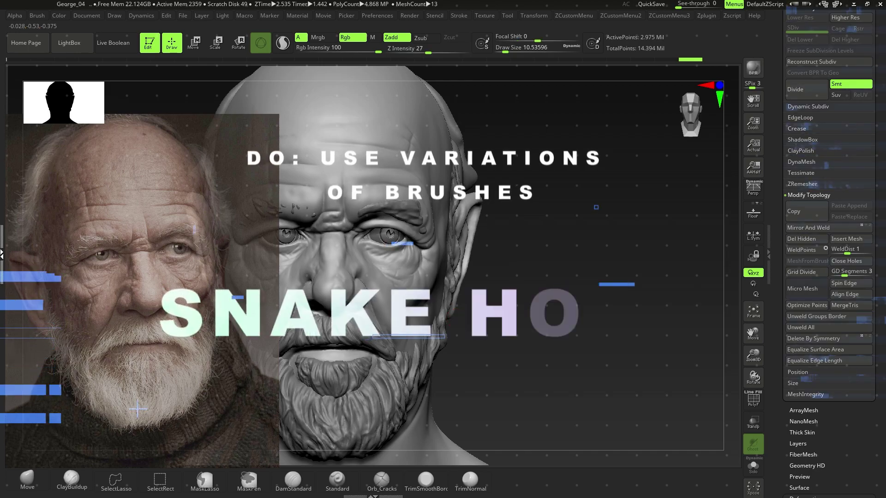
Step: Reposition the Spotlight reference portrait beside the sculpted head so the whole face stays uncovered
{"action": "left_click_drag", "start_coordinate": [177, 251], "coordinate": [151, 299]}
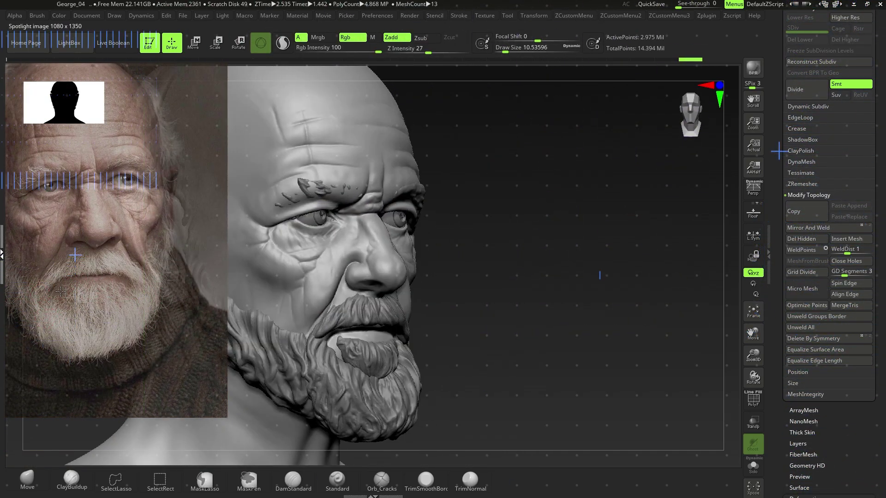
{"action": "key", "text": "shift+z"}
{"action": "key", "text": "shift+z"}
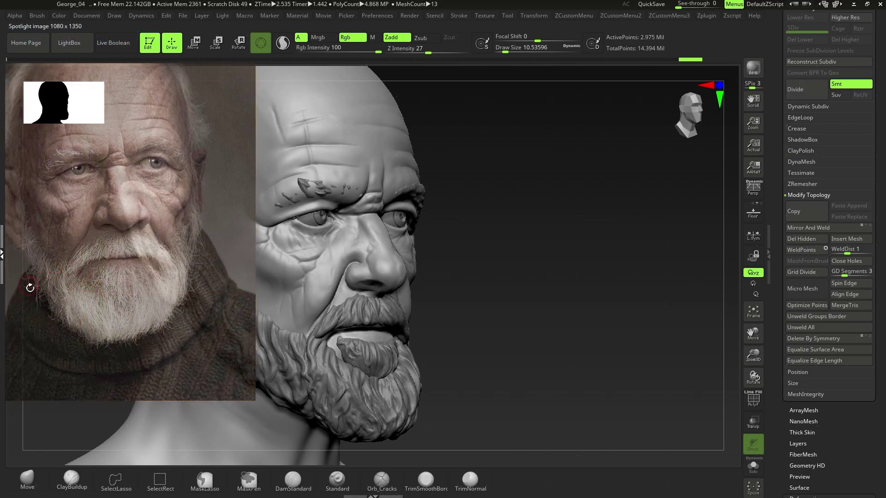
{"action": "key", "text": "z"}
{"action": "mouse_move", "coordinate": [103, 296]}
{"action": "left_mouse_down"}
{"action": "mouse_move", "coordinate": [320, 317]}
{"action": "mouse_move", "coordinate": [144, 283]}
{"action": "mouse_move", "coordinate": [102, 288]}
{"action": "left_mouse_up"}
{"action": "key", "text": "shift+z"}
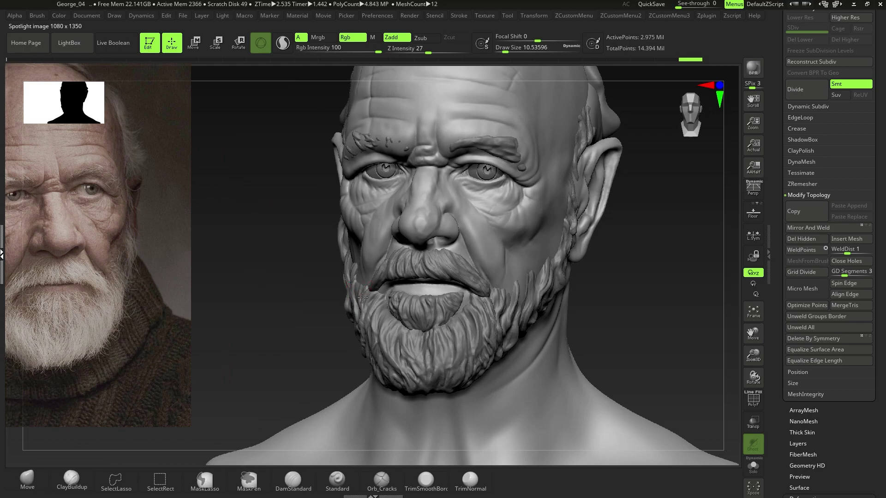
{"action": "right_click_drag", "start_coordinate": [365, 303], "coordinate": [367, 298]}
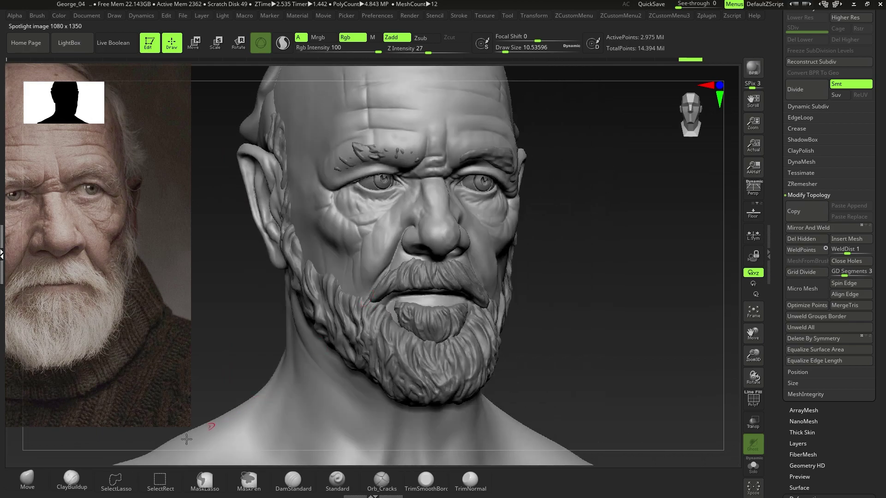
Step: Select the Move brush for the side of the beard and set its draw size to about 7.47
{"action": "left_click", "coordinate": [80, 486]}
{"action": "right_click_drag", "start_coordinate": [352, 330], "coordinate": [361, 309], "text": "ctrl"}
{"action": "key", "text": "s"}
{"action": "left_click_drag", "start_coordinate": [359, 305], "coordinate": [355, 304]}
{"action": "right_click_drag", "start_coordinate": [356, 306], "coordinate": [333, 344], "text": "ctrl"}
{"action": "left_click", "coordinate": [30, 483]}
{"action": "key", "text": "s"}
{"action": "left_click_drag", "start_coordinate": [364, 320], "coordinate": [361, 320]}
{"action": "right_click_drag", "start_coordinate": [335, 335], "coordinate": [333, 339]}
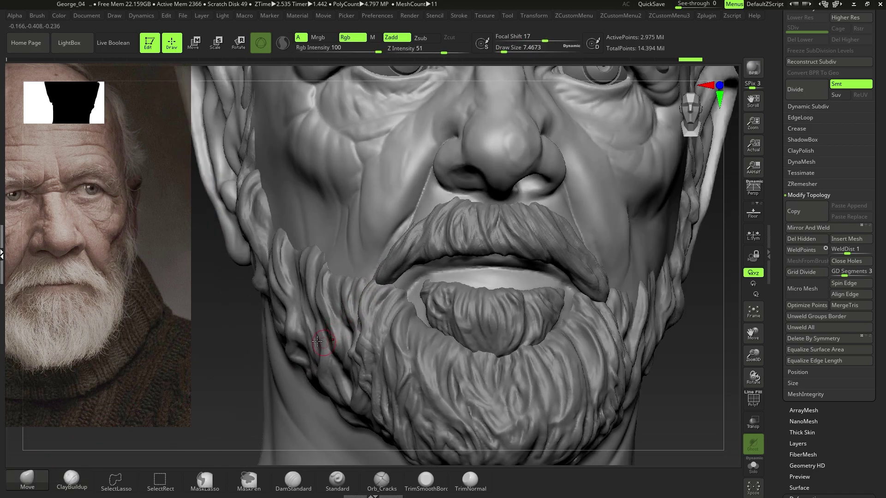
Step: Set the Move brush's draw size to about 9.45 and make the Chops subtool active
{"action": "left_click", "coordinate": [353, 342], "text": "alt"}
{"action": "left_click_drag", "start_coordinate": [134, 324], "coordinate": [115, 302]}
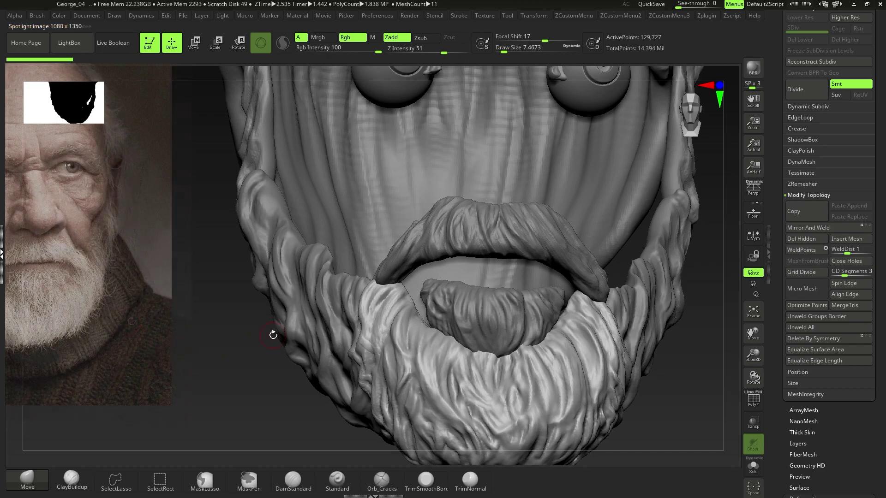
{"action": "key", "text": "s"}
{"action": "left_click", "coordinate": [359, 350]}
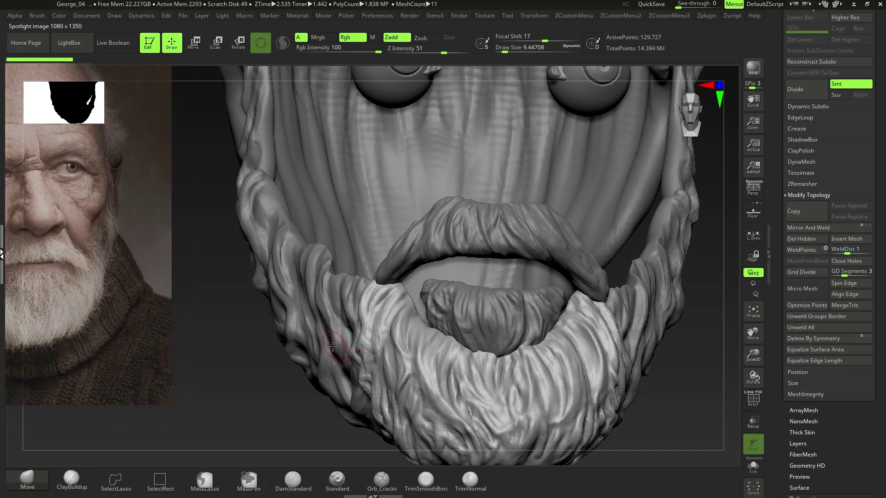
{"action": "left_click", "coordinate": [334, 341], "text": "alt"}
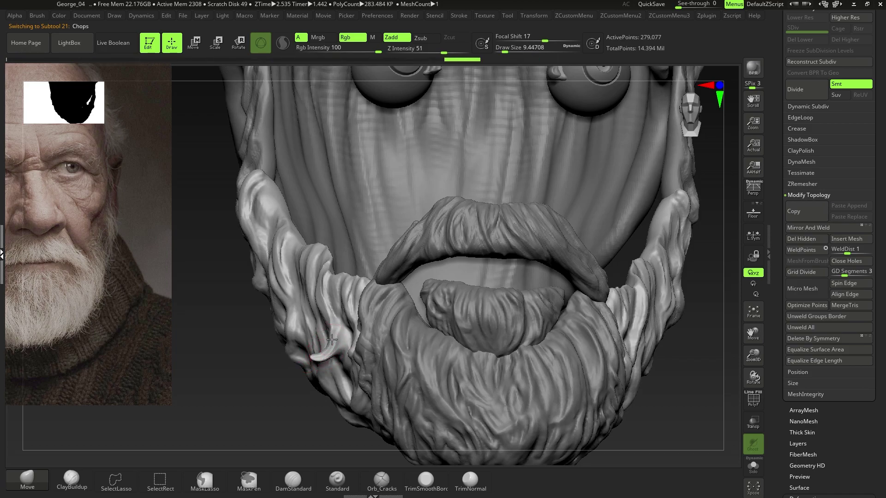
Step: Try to pull pointed hair strands out of the side of the chops with the Move brush
{"action": "mouse_move", "coordinate": [316, 358]}
{"action": "left_mouse_down"}
{"action": "mouse_move", "coordinate": [355, 360]}
{"action": "mouse_move", "coordinate": [258, 369]}
{"action": "left_mouse_up"}
{"action": "right_click_drag", "start_coordinate": [361, 304], "coordinate": [377, 320], "text": "alt"}
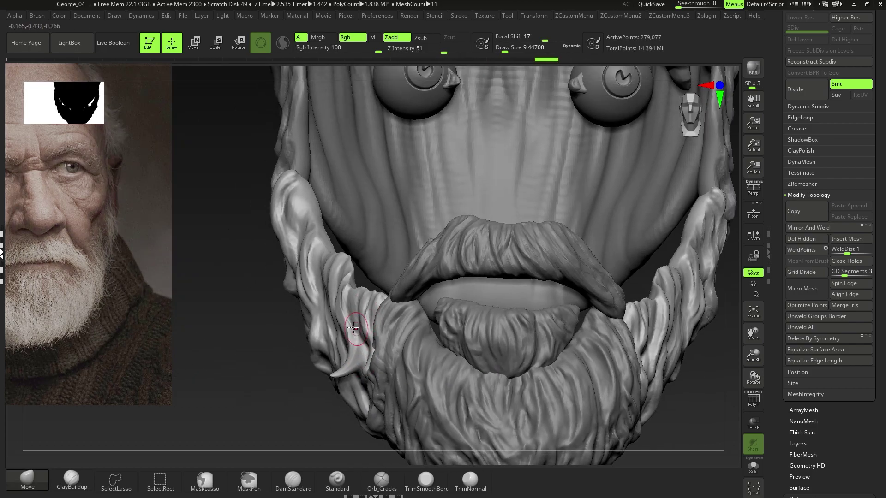
{"action": "left_click_drag", "start_coordinate": [330, 327], "coordinate": [326, 339]}
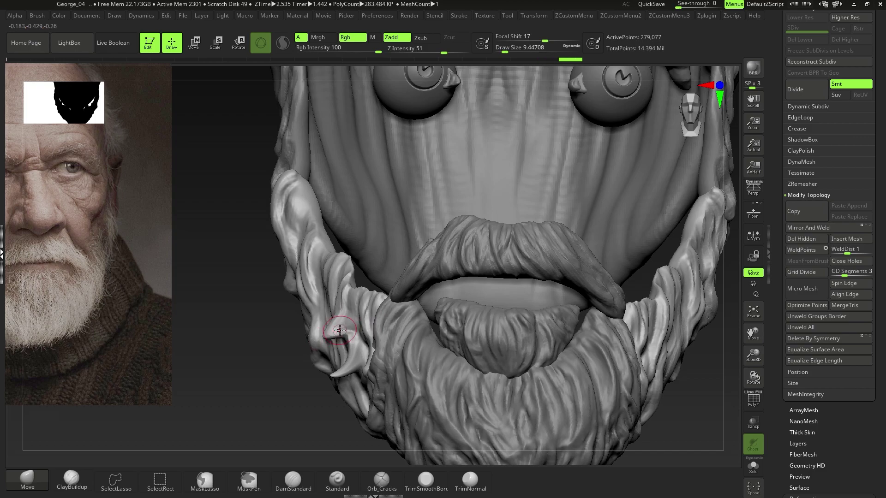
{"action": "key", "text": "ctrl"}
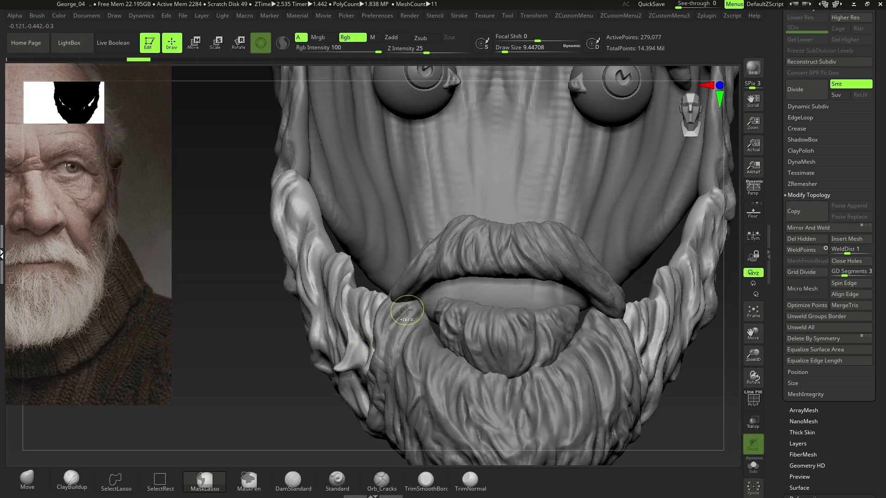
{"action": "key", "text": "ctrl+z"}
{"action": "key", "text": "ctrl+shift+z"}
{"action": "key", "text": "ctrl+z"}
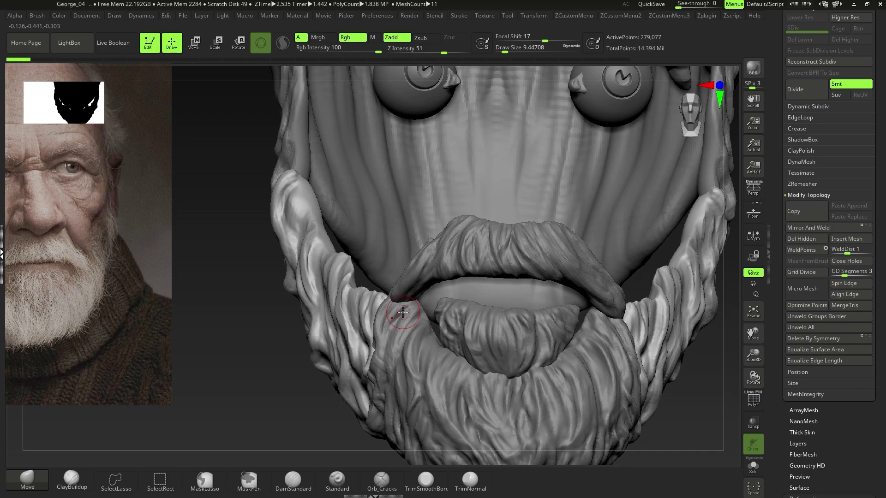
Step: Switch to the SnakeHook brush
{"action": "key", "text": "b"}
{"action": "key", "text": "s"}
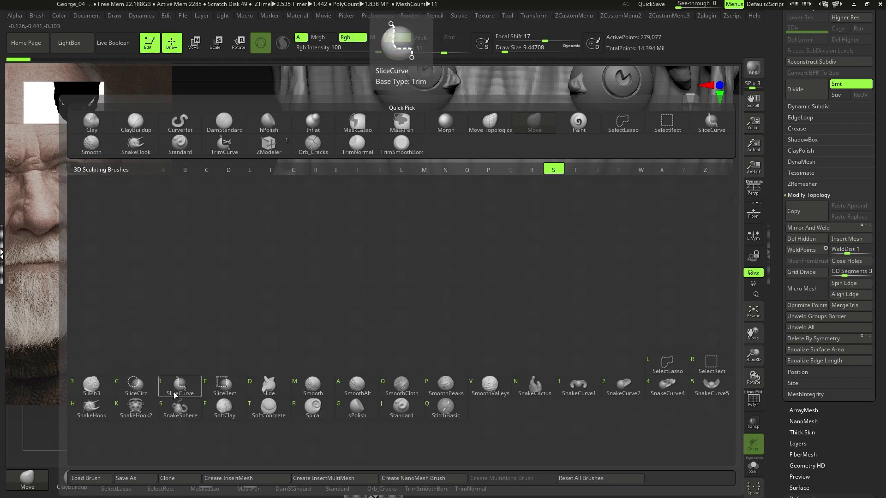
{"action": "left_click", "coordinate": [91, 408]}
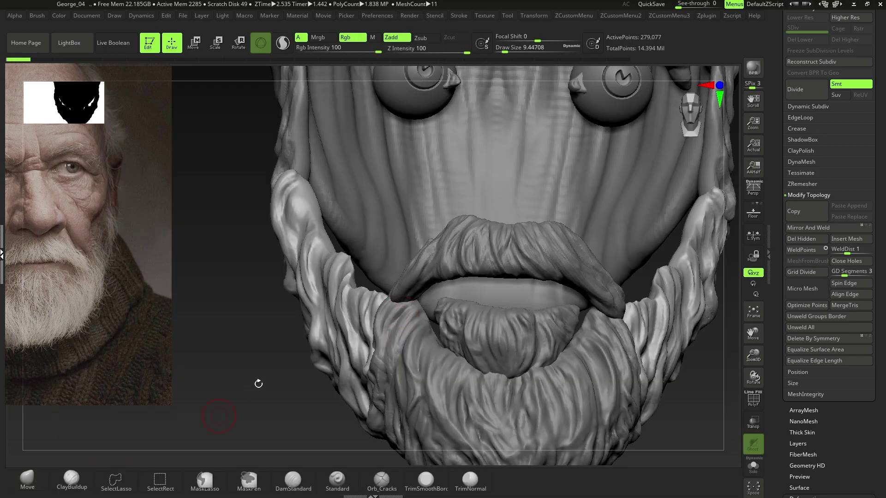
Step: Try to pull a long strand out of the chops with SnakeHook, remeshing it with DynaMesh and smoothing it
{"action": "mouse_move", "coordinate": [348, 334]}
{"action": "right_mouse_down"}
{"action": "mouse_move", "coordinate": [396, 331]}
{"action": "mouse_move", "coordinate": [342, 339]}
{"action": "mouse_move", "coordinate": [362, 344]}
{"action": "mouse_move", "coordinate": [348, 398]}
{"action": "mouse_move", "coordinate": [348, 341]}
{"action": "right_mouse_up"}
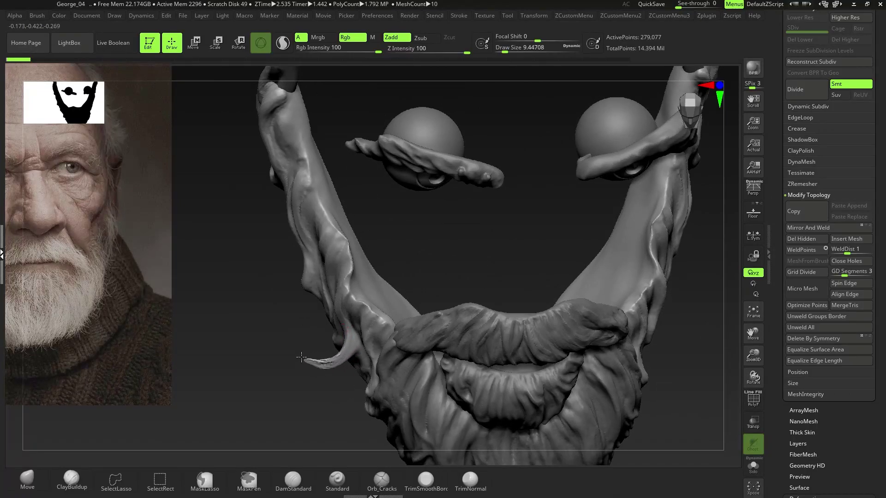
{"action": "left_click_drag", "start_coordinate": [301, 357], "coordinate": [317, 359]}
{"action": "left_click", "coordinate": [302, 386]}
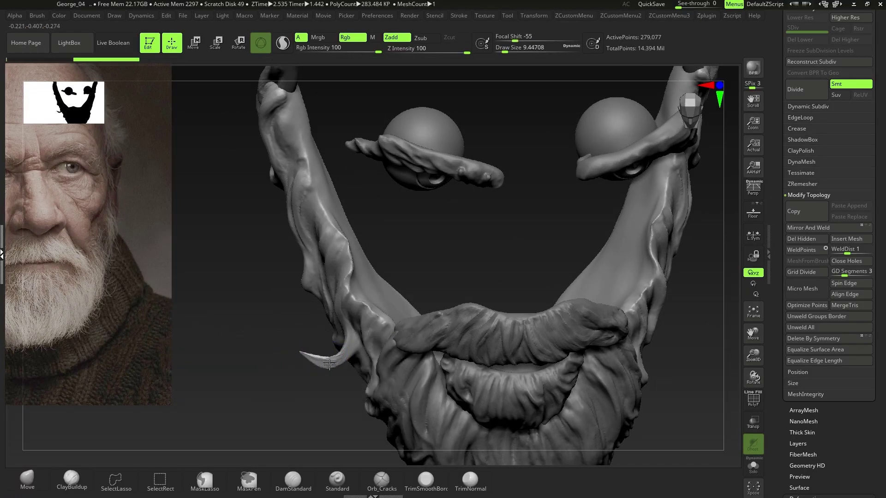
{"action": "left_click_drag", "start_coordinate": [331, 395], "coordinate": [300, 409], "text": "ctrl"}
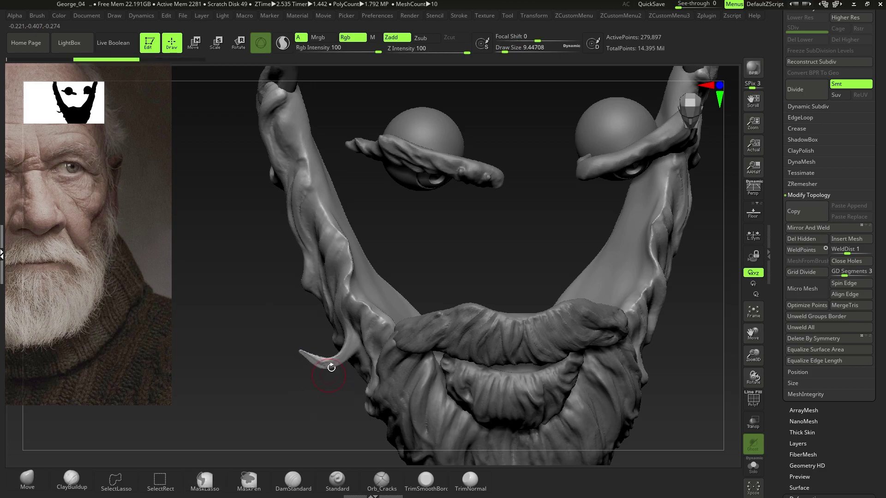
{"action": "left_click_drag", "start_coordinate": [344, 345], "coordinate": [309, 361], "text": "shift"}
{"action": "mouse_move", "coordinate": [333, 357]}
{"action": "right_mouse_down"}
{"action": "mouse_move", "coordinate": [342, 314]}
{"action": "mouse_move", "coordinate": [365, 293]}
{"action": "mouse_move", "coordinate": [365, 333]}
{"action": "mouse_move", "coordinate": [400, 332]}
{"action": "mouse_move", "coordinate": [340, 324]}
{"action": "mouse_move", "coordinate": [346, 358]}
{"action": "mouse_move", "coordinate": [349, 336]}
{"action": "right_mouse_up"}
{"action": "key", "text": "ctrl+z"}
{"action": "key", "text": "ctrl+z"}
{"action": "key", "text": "ctrl+z"}
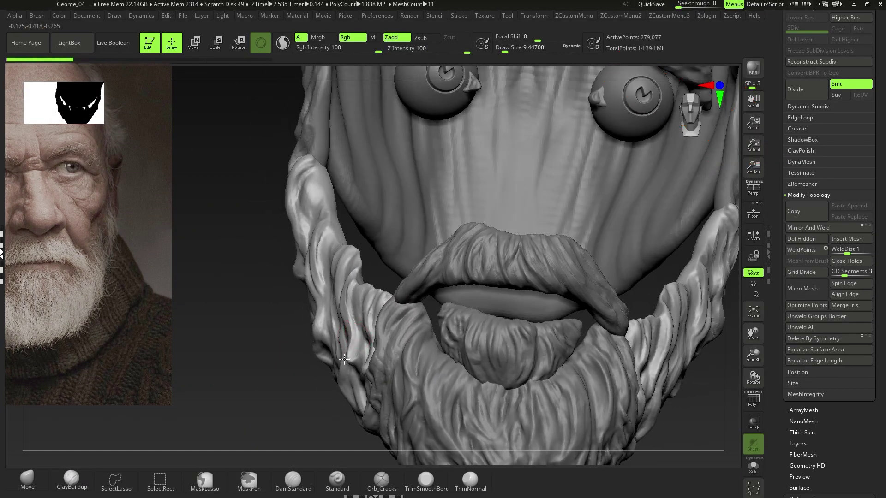
Step: Pull a curved, pointed strand outward from the lower chops with SnakeHook and remesh the subtool with DynaMesh
{"action": "left_click_drag", "start_coordinate": [323, 366], "coordinate": [305, 351]}
{"action": "mouse_move", "coordinate": [312, 346]}
{"action": "right_mouse_down"}
{"action": "mouse_move", "coordinate": [325, 361]}
{"action": "mouse_move", "coordinate": [336, 345]}
{"action": "right_mouse_up"}
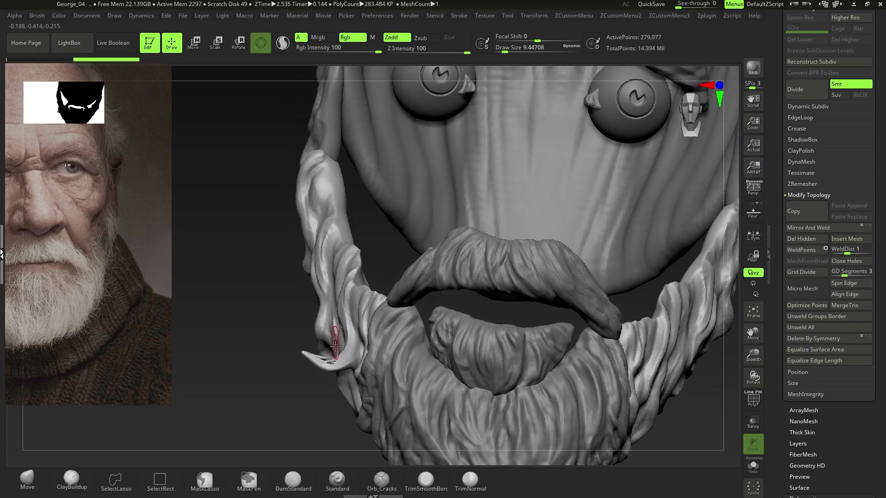
{"action": "left_click_drag", "start_coordinate": [302, 385], "coordinate": [308, 391], "text": "ctrl"}
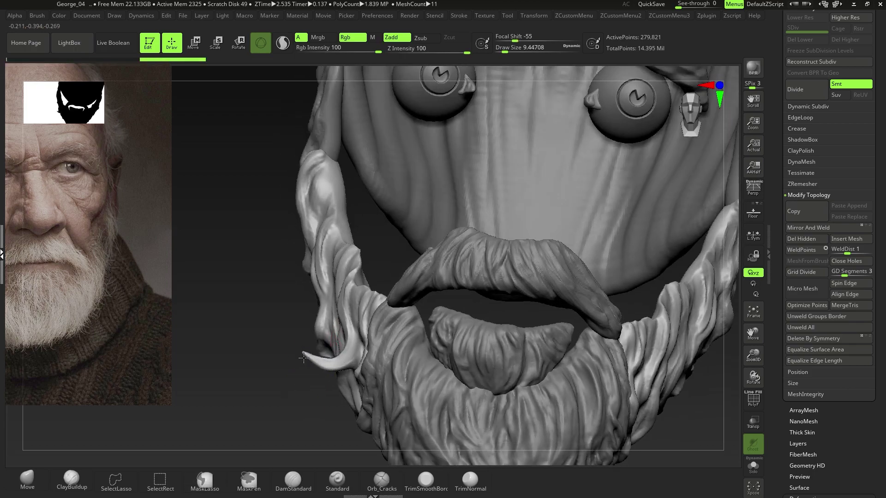
{"action": "right_click_drag", "start_coordinate": [306, 360], "coordinate": [342, 352]}
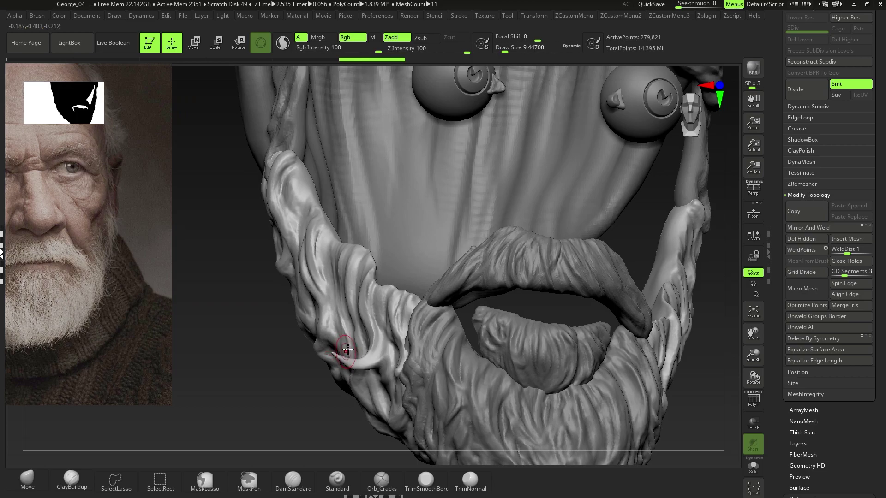
Step: Reduce the SnakeHook brush's draw size to about 6.58
{"action": "right_click_drag", "start_coordinate": [365, 295], "coordinate": [364, 322]}
{"action": "key", "text": "s"}
{"action": "left_click_drag", "start_coordinate": [364, 322], "coordinate": [363, 322]}
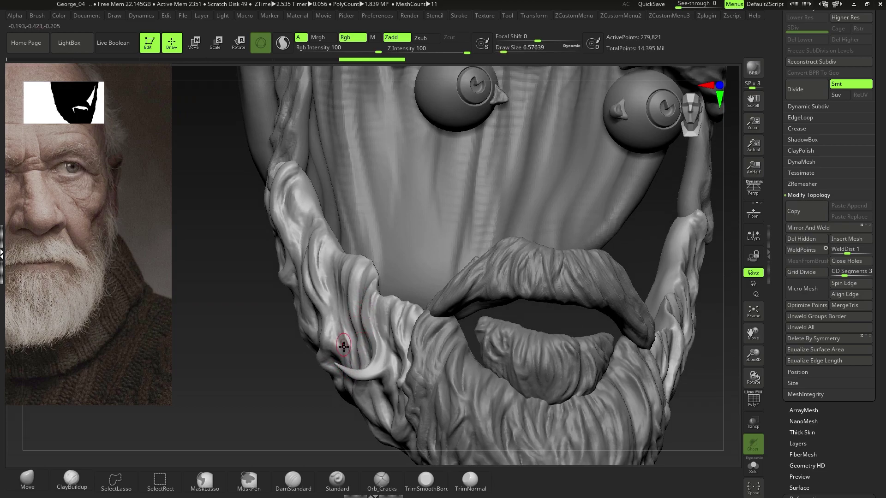
{"action": "right_click_drag", "start_coordinate": [378, 302], "coordinate": [376, 321], "text": "alt"}
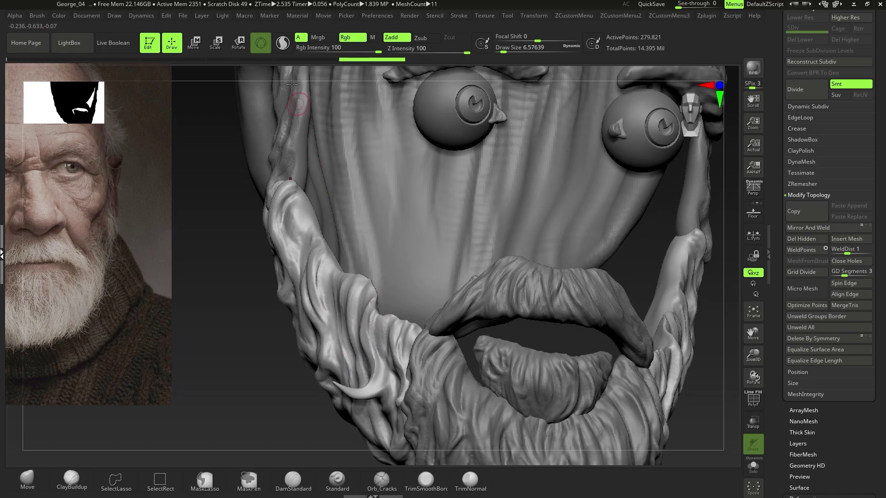
Step: Toggle Sculptris Pro mode on and off to compare the brush cursor in both states
{"action": "left_click", "coordinate": [283, 46]}
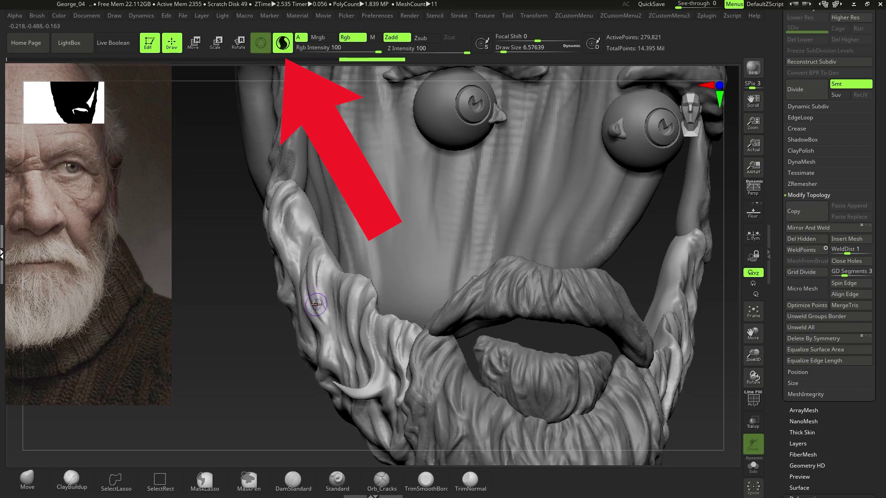
{"action": "left_click", "coordinate": [282, 51]}
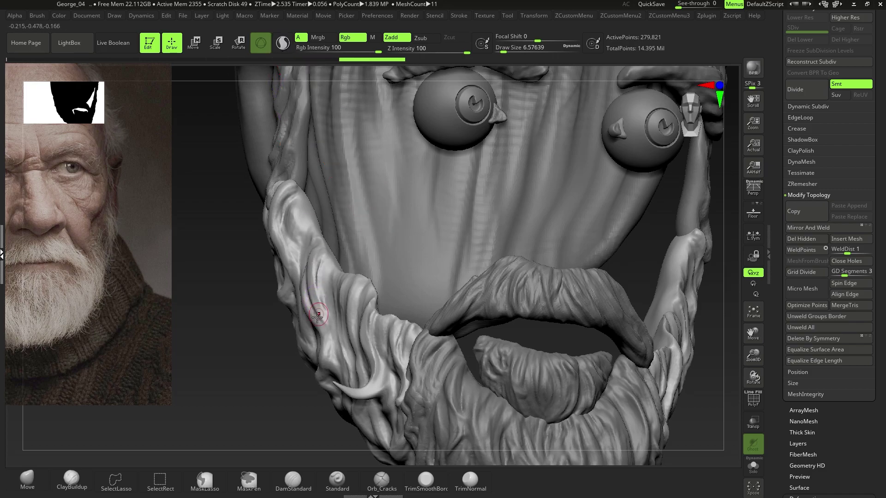
{"action": "left_click", "coordinate": [290, 47]}
{"action": "left_click", "coordinate": [284, 46]}
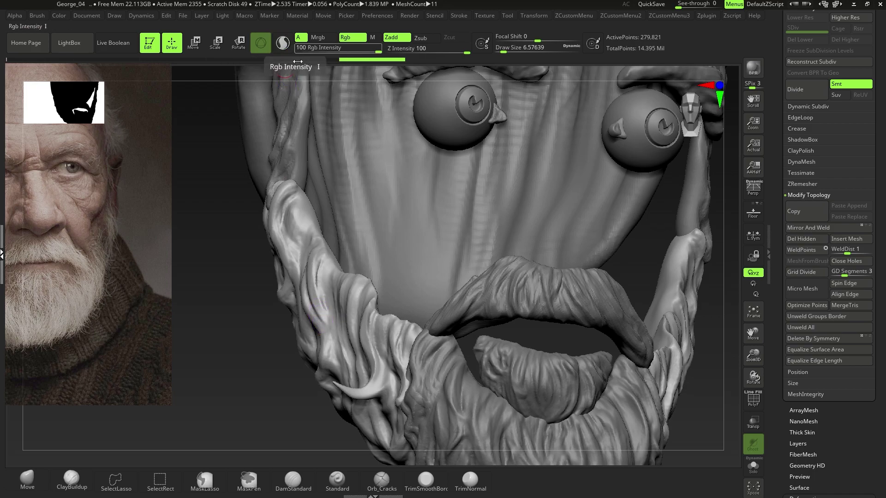
Step: Enable Sculptris Pro in the stroke settings and display the polyframe wireframe on the chops
{"action": "left_click", "coordinate": [458, 15]}
{"action": "left_click", "coordinate": [483, 210]}
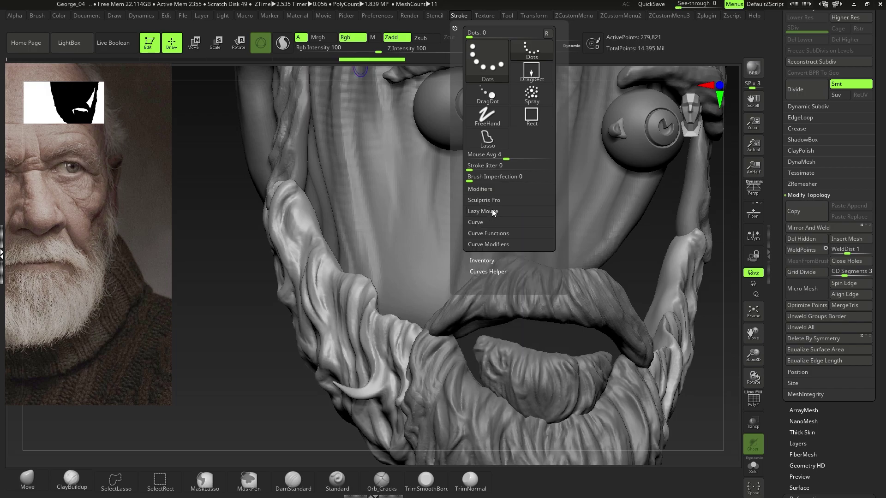
{"action": "left_click", "coordinate": [492, 201]}
{"action": "left_click", "coordinate": [477, 216]}
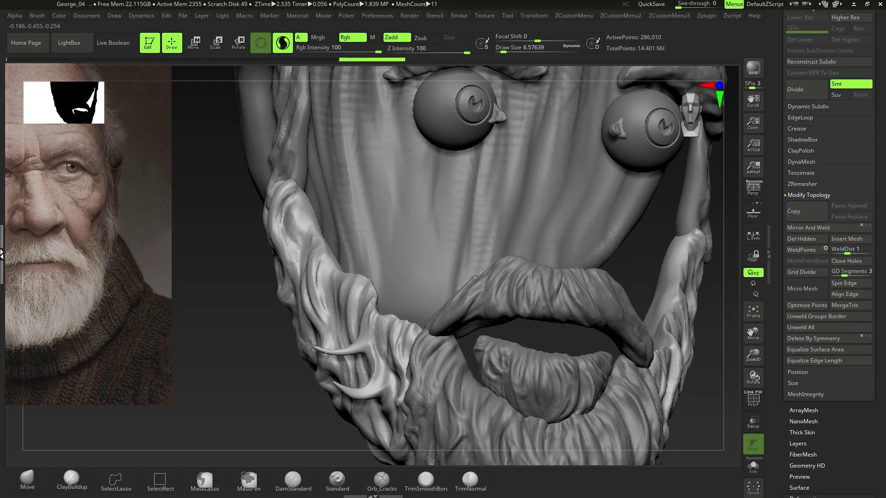
{"action": "mouse_move", "coordinate": [361, 333]}
{"action": "right_mouse_down"}
{"action": "mouse_move", "coordinate": [369, 351]}
{"action": "mouse_move", "coordinate": [382, 359]}
{"action": "mouse_move", "coordinate": [388, 347]}
{"action": "mouse_move", "coordinate": [399, 359]}
{"action": "right_mouse_up"}
{"action": "key", "text": "shift+f"}
Step: Try to pull a second, thin curling strand out of the chops above the first one with SnakeHook
{"action": "key", "text": "ctrl+z"}
{"action": "mouse_move", "coordinate": [387, 341]}
{"action": "left_mouse_down"}
{"action": "mouse_move", "coordinate": [369, 357]}
{"action": "mouse_move", "coordinate": [317, 367]}
{"action": "left_mouse_up"}
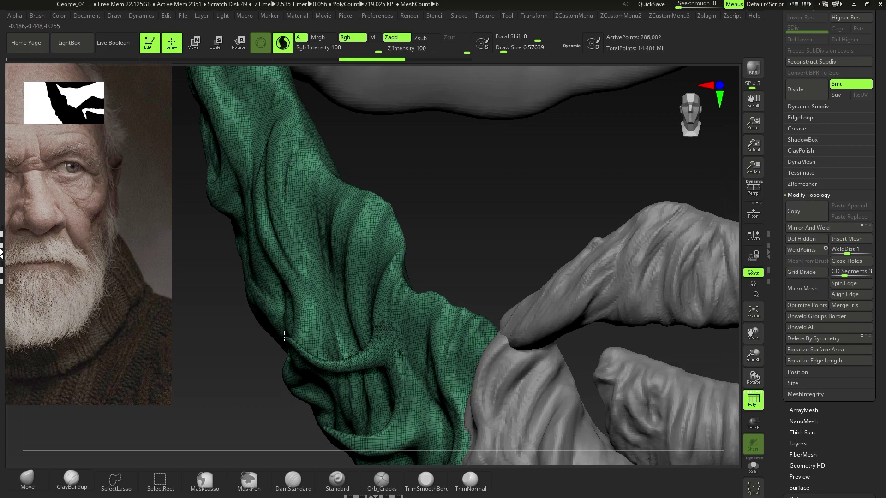
{"action": "left_click_drag", "start_coordinate": [309, 296], "coordinate": [316, 296]}
{"action": "mouse_move", "coordinate": [335, 330]}
{"action": "right_mouse_down"}
{"action": "mouse_move", "coordinate": [324, 311]}
{"action": "mouse_move", "coordinate": [333, 322]}
{"action": "mouse_move", "coordinate": [369, 323]}
{"action": "mouse_move", "coordinate": [361, 302]}
{"action": "mouse_move", "coordinate": [374, 319]}
{"action": "right_mouse_up"}
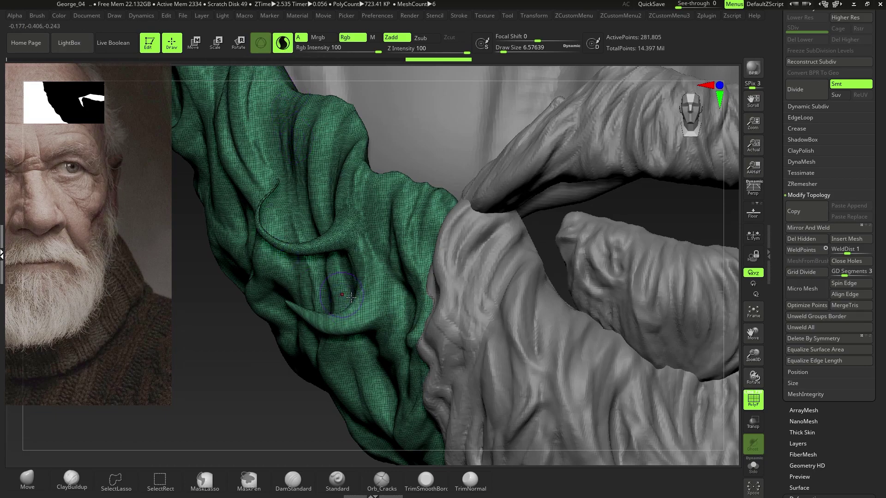
{"action": "mouse_move", "coordinate": [378, 281]}
{"action": "right_mouse_down"}
{"action": "mouse_move", "coordinate": [368, 360]}
{"action": "mouse_move", "coordinate": [361, 352]}
{"action": "right_mouse_up"}
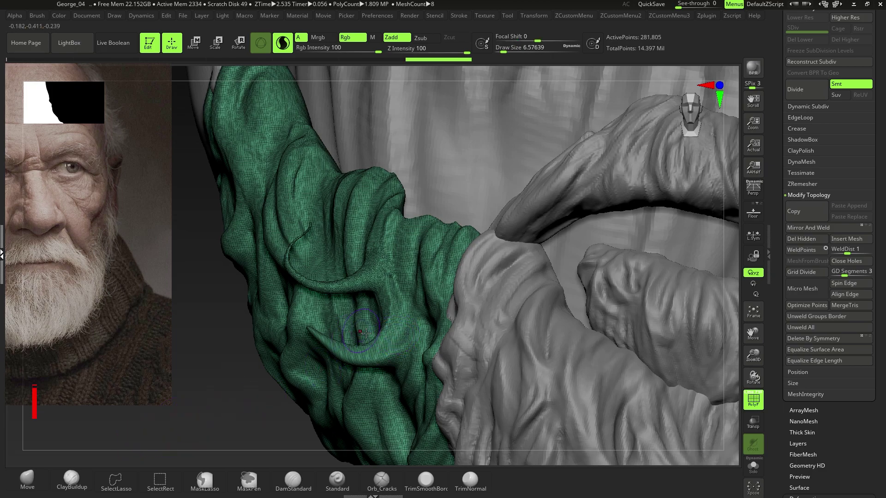
Step: Try to smooth down the lower strand and surrounding chops in Sculptris Pro at a draw size of about 15.55
{"action": "key", "text": "shift"}
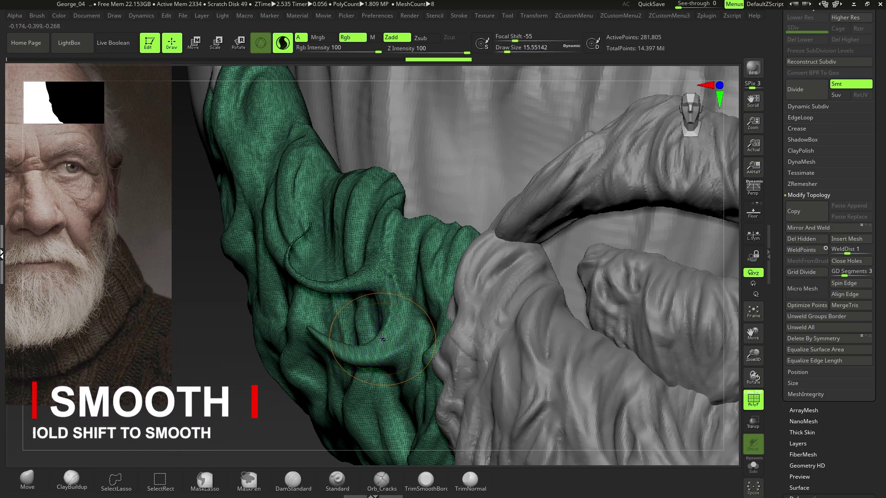
{"action": "mouse_move", "coordinate": [383, 337]}
{"action": "left_mouse_down", "text": "shift"}
{"action": "mouse_move", "coordinate": [323, 338]}
{"action": "mouse_move", "coordinate": [369, 342]}
{"action": "mouse_move", "coordinate": [397, 291]}
{"action": "mouse_move", "coordinate": [434, 277]}
{"action": "mouse_move", "coordinate": [415, 256]}
{"action": "mouse_move", "coordinate": [432, 271]}
{"action": "left_mouse_up", "text": "shift"}
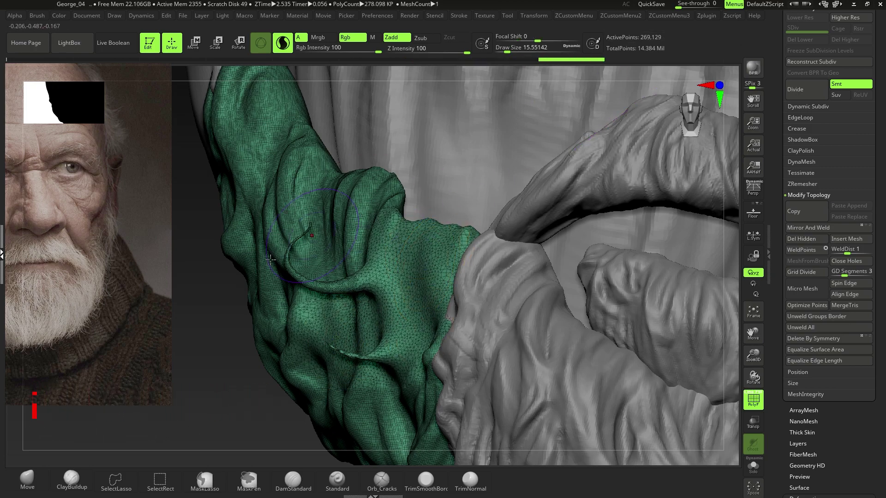
{"action": "mouse_move", "coordinate": [570, 121]}
{"action": "left_mouse_down"}
{"action": "mouse_move", "coordinate": [620, 108]}
{"action": "mouse_move", "coordinate": [639, 121]}
{"action": "left_mouse_up"}
{"action": "mouse_move", "coordinate": [263, 333]}
{"action": "left_mouse_down", "text": "shift"}
{"action": "mouse_move", "coordinate": [318, 392]}
{"action": "mouse_move", "coordinate": [415, 429]}
{"action": "mouse_move", "coordinate": [460, 372]}
{"action": "mouse_move", "coordinate": [429, 437]}
{"action": "mouse_move", "coordinate": [443, 392]}
{"action": "mouse_move", "coordinate": [415, 355]}
{"action": "mouse_move", "coordinate": [369, 358]}
{"action": "left_mouse_up", "text": "shift"}
{"action": "right_click_drag", "start_coordinate": [369, 323], "coordinate": [395, 279]}
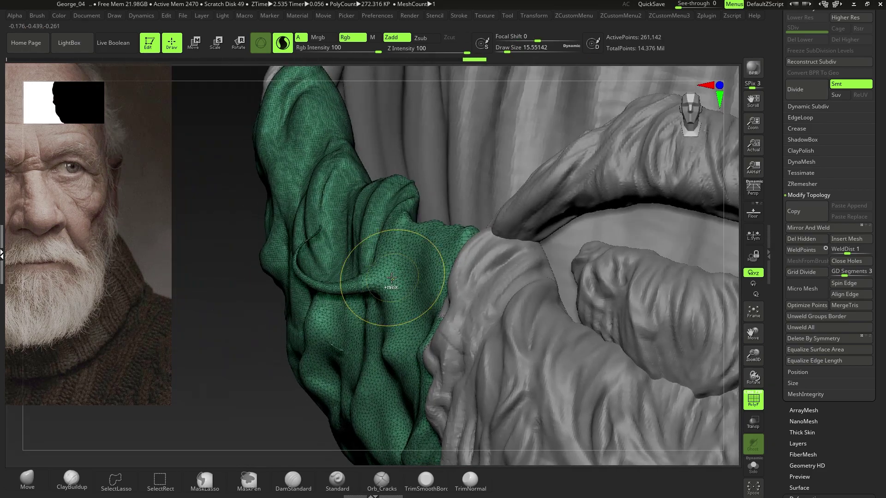
Step: Undo the smoothing and the second strand, going back to the chops with only the lower strand
{"action": "key", "text": "ctrl+z"}
{"action": "key", "text": "ctrl+z"}
{"action": "key", "text": "ctrl+z"}
{"action": "key", "text": "ctrl+z"}
{"action": "key", "text": "ctrl+z"}
{"action": "key", "text": "ctrl+z"}
{"action": "key", "text": "ctrl+z"}
{"action": "key", "text": "ctrl+z"}
{"action": "key", "text": "ctrl+z"}
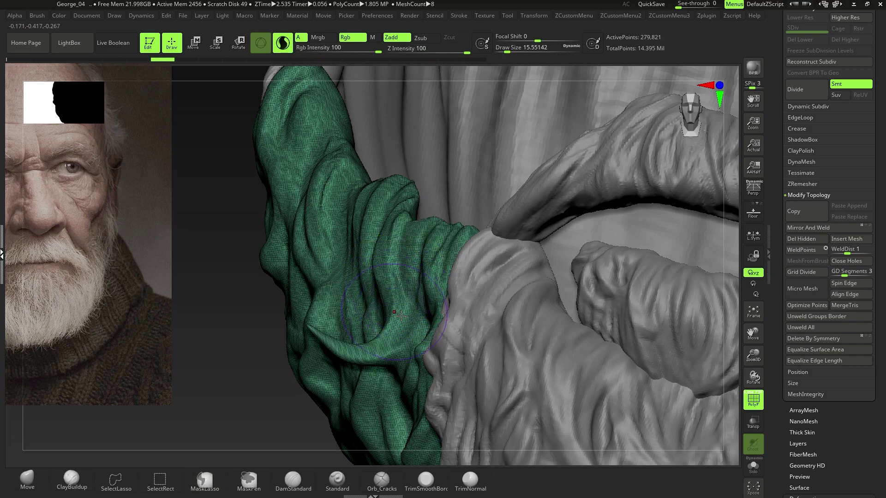
Step: Smooth the upper chops above the strand at a draw size of about 15.55, plus a small spot at about 3.67
{"action": "right_click_drag", "start_coordinate": [400, 249], "coordinate": [411, 295]}
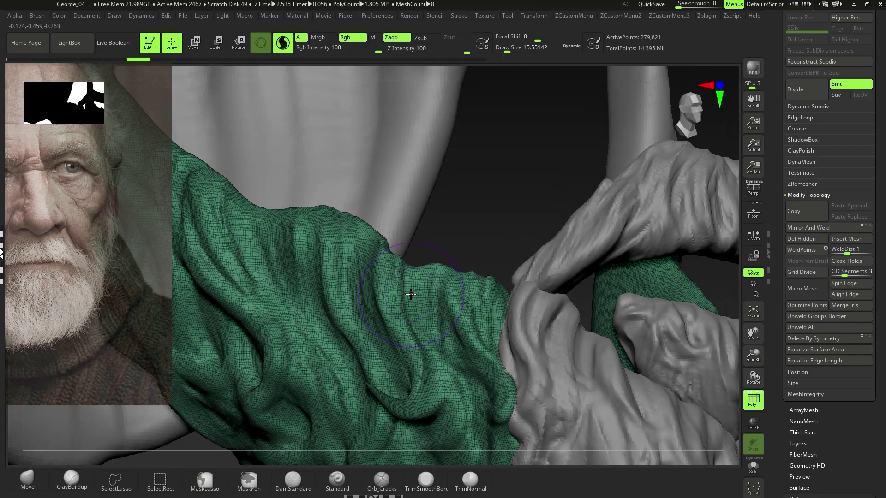
{"action": "mouse_move", "coordinate": [439, 302]}
{"action": "left_mouse_down"}
{"action": "mouse_move", "coordinate": [450, 305]}
{"action": "mouse_move", "coordinate": [435, 331]}
{"action": "left_mouse_up"}
{"action": "key", "text": "s"}
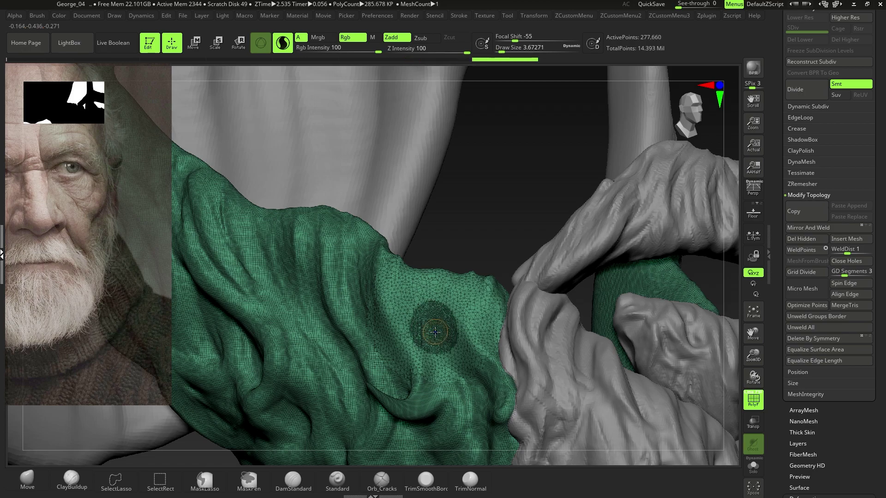
{"action": "right_click_drag", "start_coordinate": [457, 234], "coordinate": [426, 330], "text": "ctrl"}
{"action": "right_click_drag", "start_coordinate": [461, 291], "coordinate": [438, 239], "text": "ctrl"}
{"action": "right_click_drag", "start_coordinate": [438, 240], "coordinate": [413, 277]}
Step: Try to move the surface of the chops above the strand with the Move brush
{"action": "left_click", "coordinate": [27, 479]}
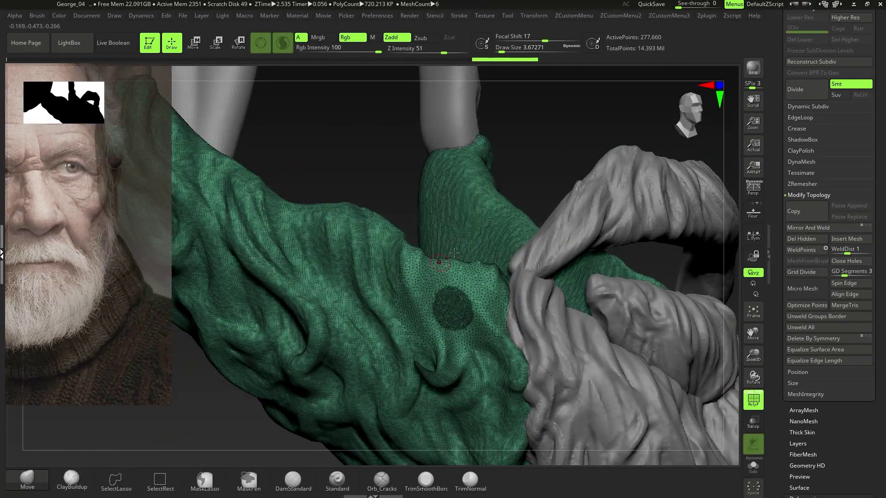
{"action": "mouse_move", "coordinate": [412, 286]}
{"action": "left_mouse_down", "text": "alt"}
{"action": "mouse_move", "coordinate": [443, 290]}
{"action": "mouse_move", "coordinate": [377, 284]}
{"action": "mouse_move", "coordinate": [415, 292]}
{"action": "left_mouse_up", "text": "alt"}
{"action": "key", "text": "ctrl+z"}
{"action": "mouse_move", "coordinate": [465, 258]}
{"action": "right_mouse_down"}
{"action": "mouse_move", "coordinate": [402, 238]}
{"action": "mouse_move", "coordinate": [415, 235]}
{"action": "right_mouse_up"}
{"action": "key", "text": "1"}
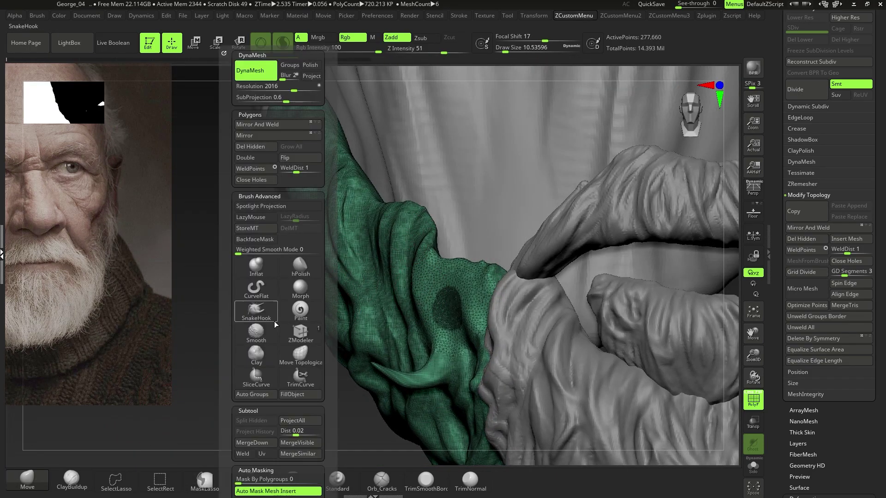
{"action": "left_click", "coordinate": [257, 312]}
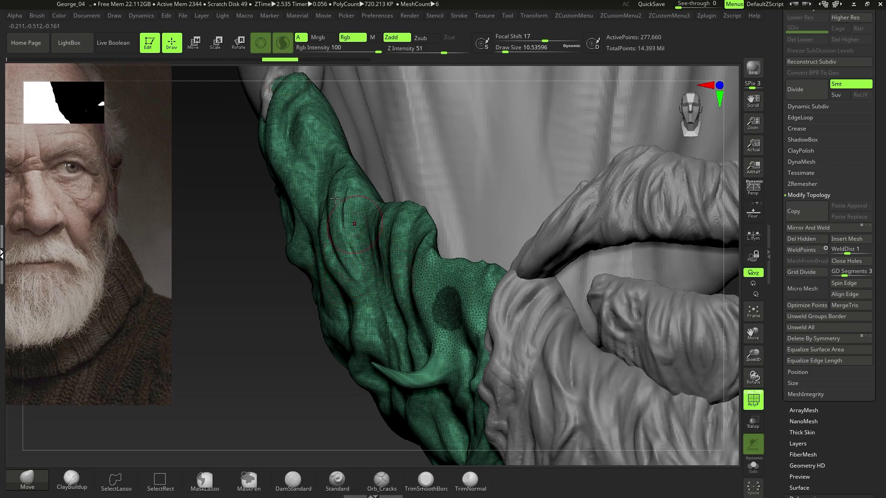
Step: Build up a long ridge down the upper chops with ClayBuildup at a draw size of about 4.99
{"action": "left_click", "coordinate": [77, 478]}
{"action": "key", "text": "s"}
{"action": "left_click_drag", "start_coordinate": [397, 258], "coordinate": [394, 257]}
{"action": "right_click_drag", "start_coordinate": [393, 245], "coordinate": [404, 239]}
{"action": "left_click_drag", "start_coordinate": [400, 227], "coordinate": [406, 292]}
{"action": "left_click_drag", "start_coordinate": [402, 207], "coordinate": [413, 316]}
{"action": "left_click_drag", "start_coordinate": [402, 275], "coordinate": [417, 329]}
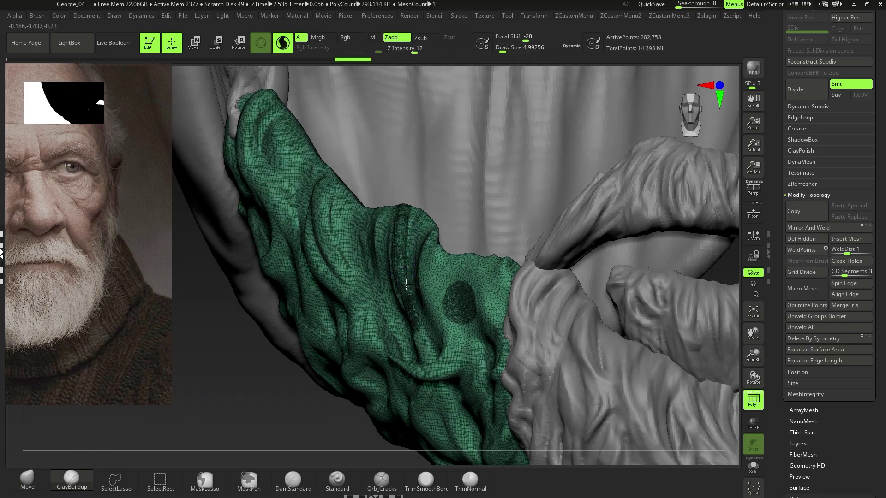
Step: Hide the wireframe and sculpt more ridges on the smoothed patch above the strand with ClayBuildup, then soften them
{"action": "key", "text": "shift+f"}
{"action": "mouse_move", "coordinate": [405, 277]}
{"action": "right_mouse_down"}
{"action": "mouse_move", "coordinate": [439, 251]}
{"action": "mouse_move", "coordinate": [432, 245]}
{"action": "right_mouse_up"}
{"action": "mouse_move", "coordinate": [433, 245]}
{"action": "left_mouse_down"}
{"action": "mouse_move", "coordinate": [436, 304]}
{"action": "mouse_move", "coordinate": [429, 256]}
{"action": "left_mouse_up"}
{"action": "mouse_move", "coordinate": [440, 257]}
{"action": "left_mouse_down"}
{"action": "mouse_move", "coordinate": [450, 251]}
{"action": "mouse_move", "coordinate": [464, 277]}
{"action": "mouse_move", "coordinate": [468, 352]}
{"action": "mouse_move", "coordinate": [446, 337]}
{"action": "mouse_move", "coordinate": [470, 319]}
{"action": "mouse_move", "coordinate": [461, 360]}
{"action": "mouse_move", "coordinate": [481, 253]}
{"action": "mouse_move", "coordinate": [464, 280]}
{"action": "mouse_move", "coordinate": [472, 269]}
{"action": "left_mouse_up"}
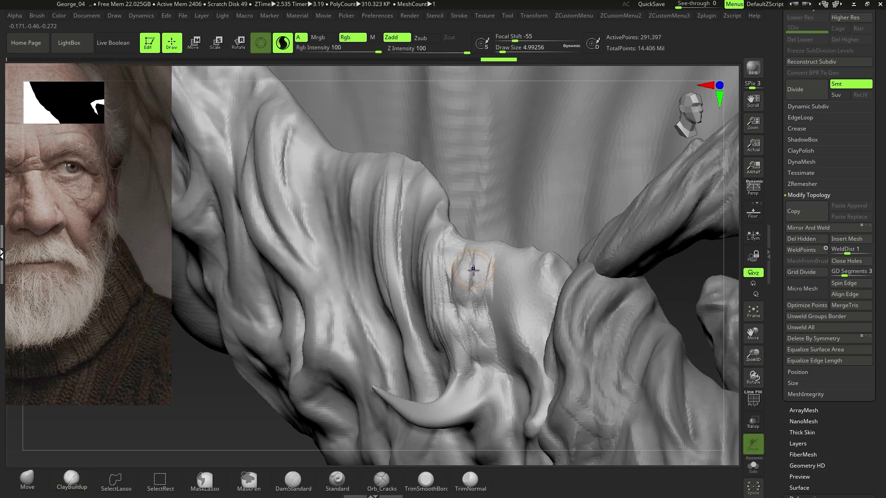
Step: Check the polygon density of the new ridges in wireframe and inspect the beard from the front and side
{"action": "key", "text": "shift+f"}
{"action": "right_click_drag", "start_coordinate": [464, 277], "coordinate": [480, 288]}
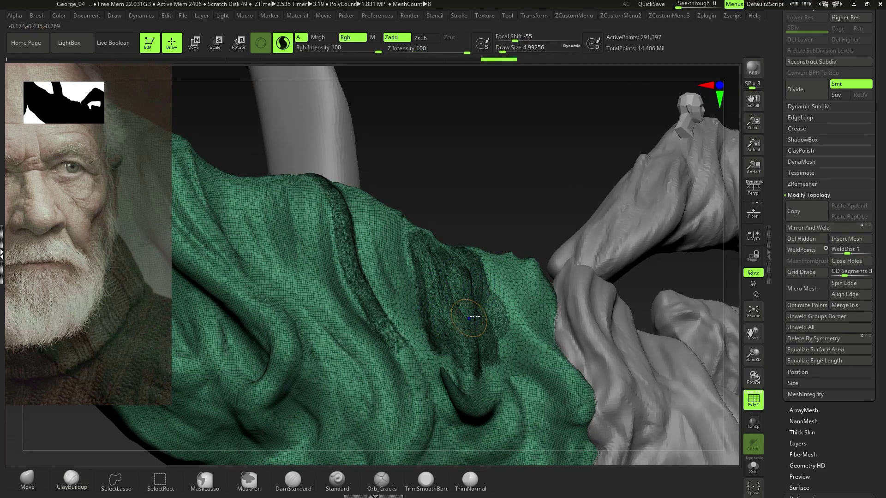
{"action": "key", "text": "shift+f"}
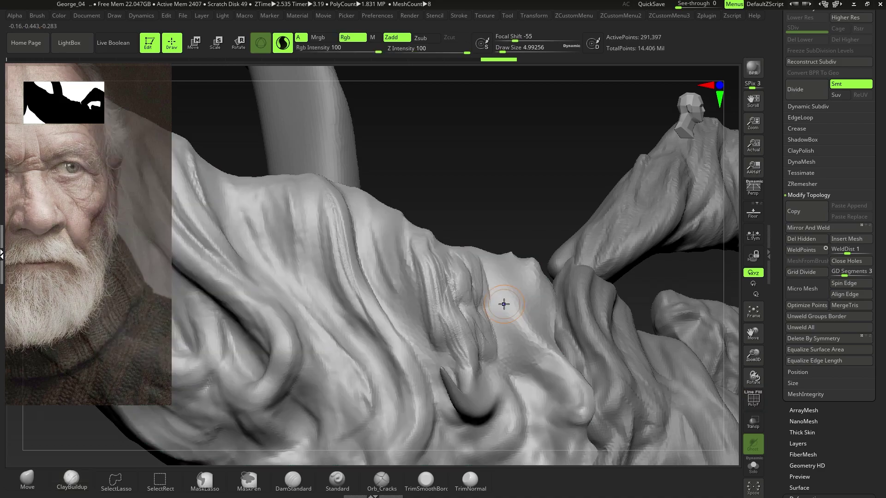
{"action": "right_click_drag", "start_coordinate": [490, 297], "coordinate": [423, 305]}
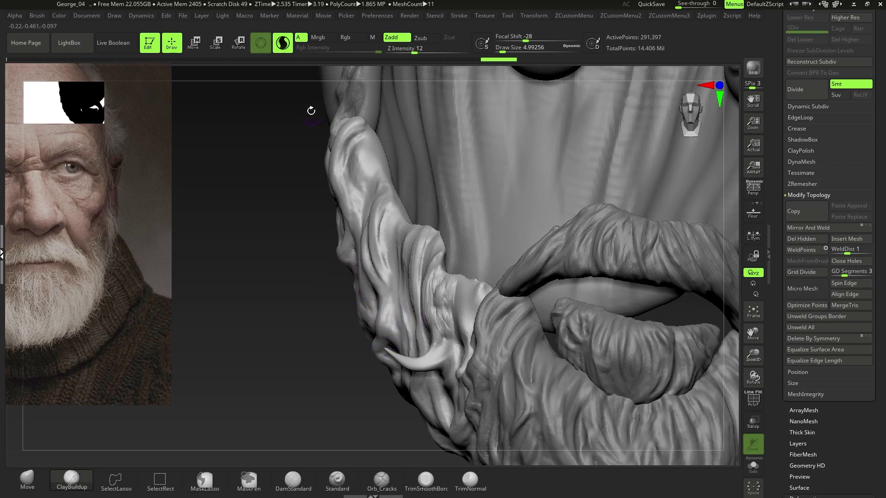
{"action": "right_click_drag", "start_coordinate": [437, 238], "coordinate": [423, 235], "text": "alt"}
{"action": "right_click_drag", "start_coordinate": [372, 263], "coordinate": [454, 252]}
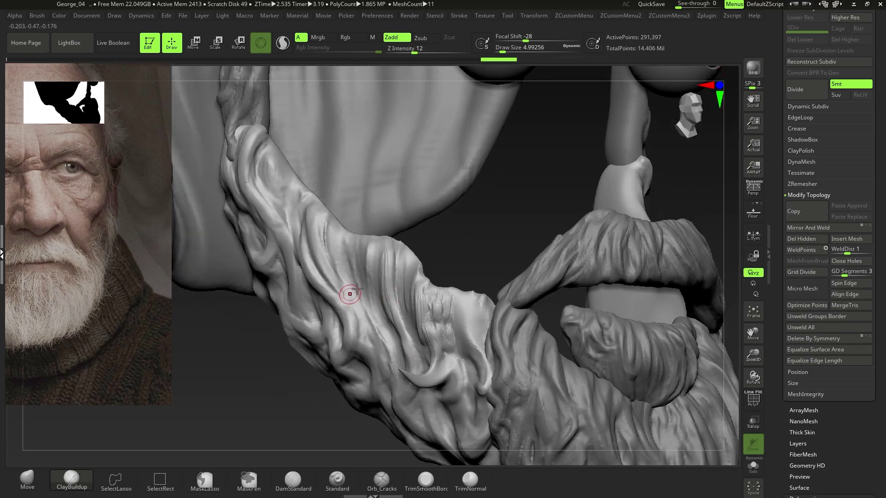
{"action": "right_click_drag", "start_coordinate": [348, 295], "coordinate": [363, 271]}
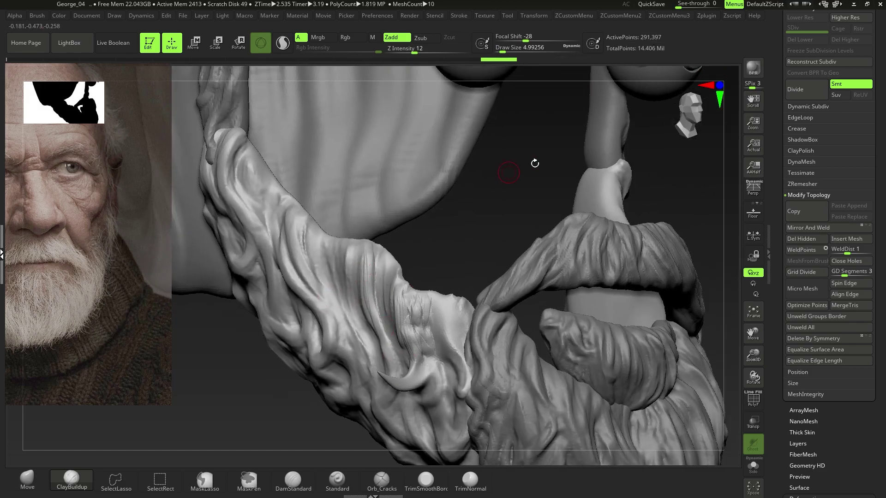
{"action": "mouse_move", "coordinate": [375, 308]}
{"action": "right_mouse_down", "text": "ctrl"}
{"action": "mouse_move", "coordinate": [390, 342]}
{"action": "mouse_move", "coordinate": [457, 326]}
{"action": "right_mouse_up", "text": "ctrl"}
{"action": "left_click_drag", "start_coordinate": [881, 163], "coordinate": [881, 365]}
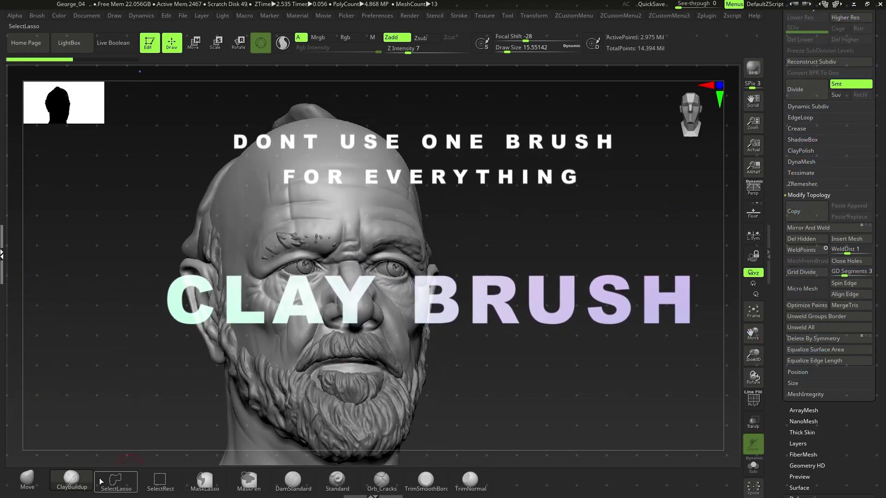
Step: Try to fill the nostril with ClayBuildup strokes at a draw size of about 6.58 and Z Intensity 12
{"action": "right_click_drag", "start_coordinate": [323, 295], "coordinate": [343, 388]}
{"action": "right_click_drag", "start_coordinate": [344, 387], "coordinate": [336, 330]}
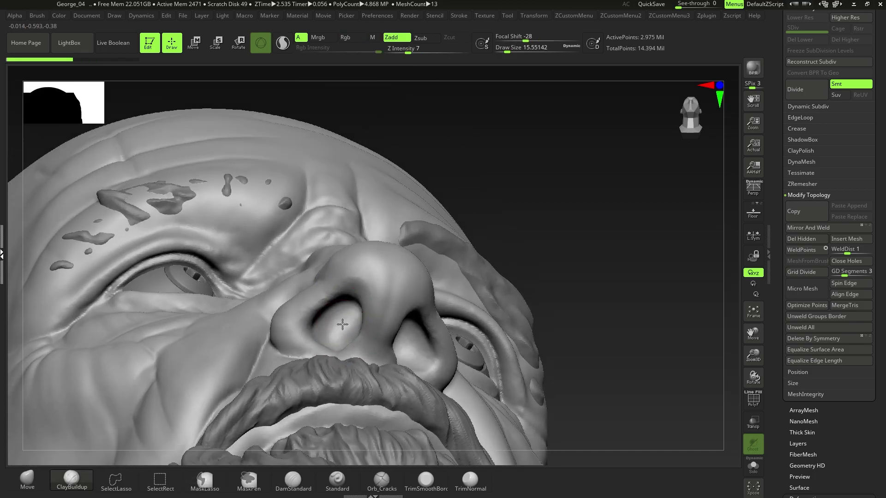
{"action": "key", "text": "s"}
{"action": "left_click_drag", "start_coordinate": [344, 314], "coordinate": [339, 322]}
{"action": "key", "text": "s"}
{"action": "key", "text": "space"}
{"action": "key", "text": "space"}
{"action": "left_click_drag", "start_coordinate": [436, 368], "coordinate": [439, 366]}
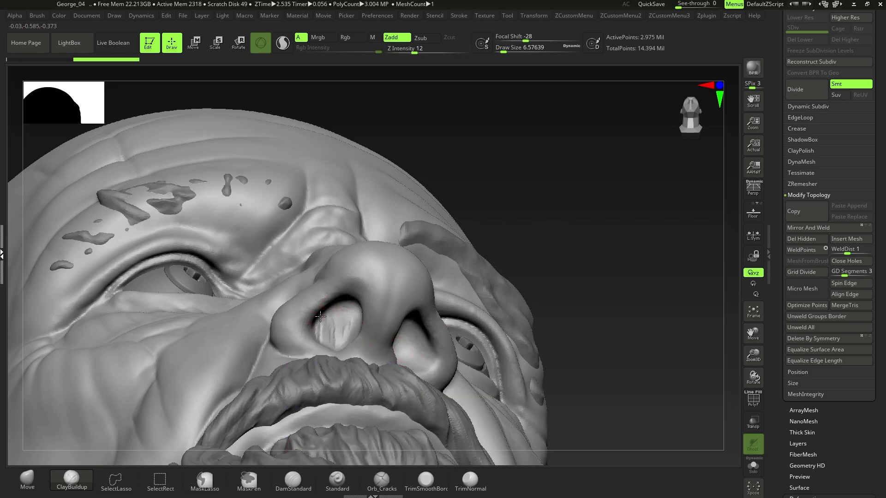
{"action": "mouse_move", "coordinate": [324, 333]}
{"action": "left_mouse_down"}
{"action": "mouse_move", "coordinate": [355, 321]}
{"action": "mouse_move", "coordinate": [341, 338]}
{"action": "mouse_move", "coordinate": [339, 322]}
{"action": "mouse_move", "coordinate": [328, 331]}
{"action": "mouse_move", "coordinate": [344, 321]}
{"action": "mouse_move", "coordinate": [333, 337]}
{"action": "mouse_move", "coordinate": [351, 304]}
{"action": "mouse_move", "coordinate": [339, 325]}
{"action": "mouse_move", "coordinate": [377, 309]}
{"action": "mouse_move", "coordinate": [326, 300]}
{"action": "mouse_move", "coordinate": [318, 313]}
{"action": "mouse_move", "coordinate": [343, 318]}
{"action": "mouse_move", "coordinate": [342, 331]}
{"action": "left_mouse_up"}
{"action": "key", "text": "s"}
{"action": "mouse_move", "coordinate": [345, 315]}
{"action": "right_mouse_down"}
{"action": "mouse_move", "coordinate": [360, 287]}
{"action": "mouse_move", "coordinate": [394, 268]}
{"action": "mouse_move", "coordinate": [339, 312]}
{"action": "mouse_move", "coordinate": [349, 327]}
{"action": "mouse_move", "coordinate": [341, 317]}
{"action": "right_mouse_up"}
Step: Undo all the ClayBuildup strokes inside the nostril
{"action": "key", "text": "ctrl+z"}
{"action": "key", "text": "ctrl+z"}
{"action": "key", "text": "ctrl+z"}
{"action": "key", "text": "ctrl+z"}
{"action": "key", "text": "ctrl+z"}
{"action": "key", "text": "ctrl+z"}
{"action": "key", "text": "ctrl+z"}
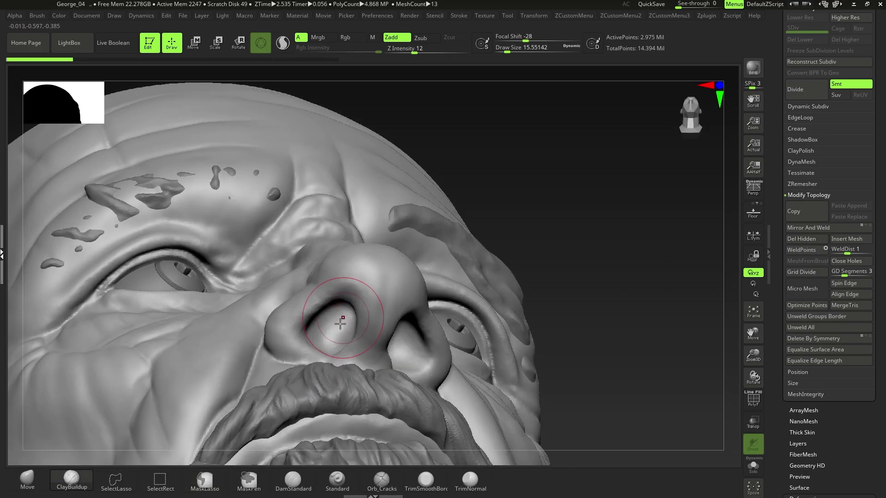
Step: Fill the nostril using the Clay brush at a draw size of about 7.47 and Z Intensity 50
{"action": "key", "text": "space"}
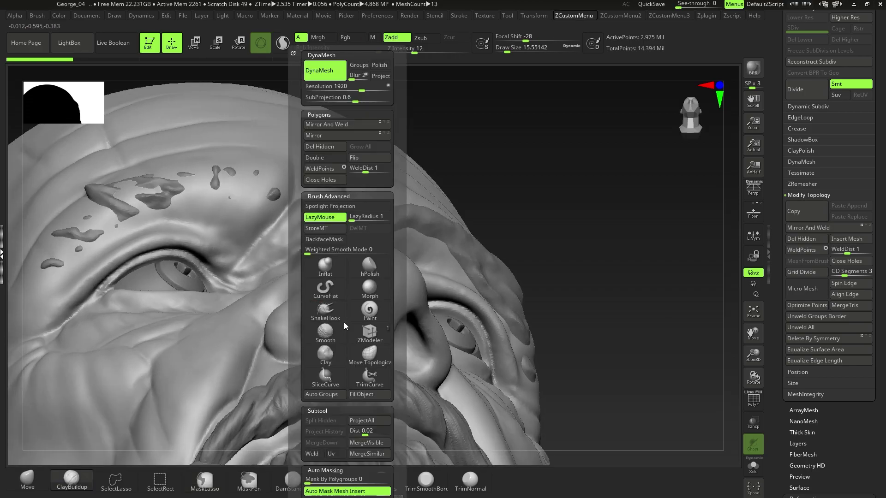
{"action": "left_click", "coordinate": [328, 358]}
{"action": "key", "text": "b"}
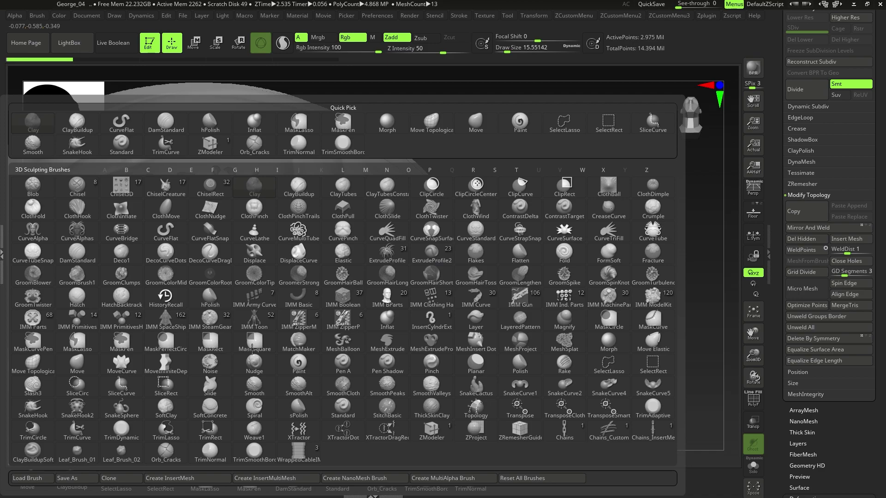
{"action": "key", "text": "c"}
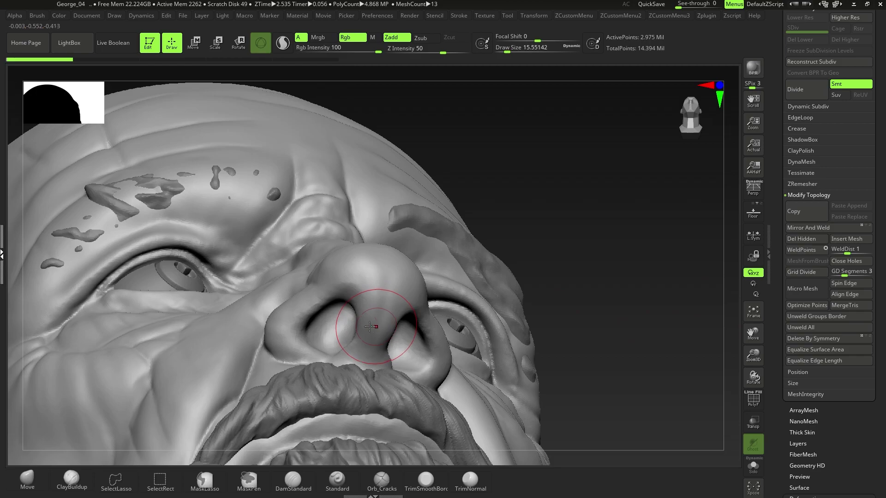
{"action": "mouse_move", "coordinate": [335, 329]}
{"action": "left_mouse_down"}
{"action": "mouse_move", "coordinate": [336, 320]}
{"action": "mouse_move", "coordinate": [326, 328]}
{"action": "mouse_move", "coordinate": [347, 316]}
{"action": "mouse_move", "coordinate": [328, 338]}
{"action": "mouse_move", "coordinate": [336, 321]}
{"action": "left_mouse_up"}
{"action": "mouse_move", "coordinate": [344, 305]}
{"action": "right_mouse_down"}
{"action": "mouse_move", "coordinate": [353, 300]}
{"action": "mouse_move", "coordinate": [342, 314]}
{"action": "mouse_move", "coordinate": [341, 305]}
{"action": "right_mouse_up"}
{"action": "mouse_move", "coordinate": [339, 318]}
{"action": "left_mouse_down"}
{"action": "mouse_move", "coordinate": [329, 323]}
{"action": "mouse_move", "coordinate": [343, 308]}
{"action": "left_mouse_up"}
{"action": "key", "text": "s"}
{"action": "key", "text": "ctrl+z"}
{"action": "mouse_move", "coordinate": [314, 334]}
{"action": "left_mouse_down"}
{"action": "mouse_move", "coordinate": [317, 343]}
{"action": "mouse_move", "coordinate": [356, 329]}
{"action": "left_mouse_up"}
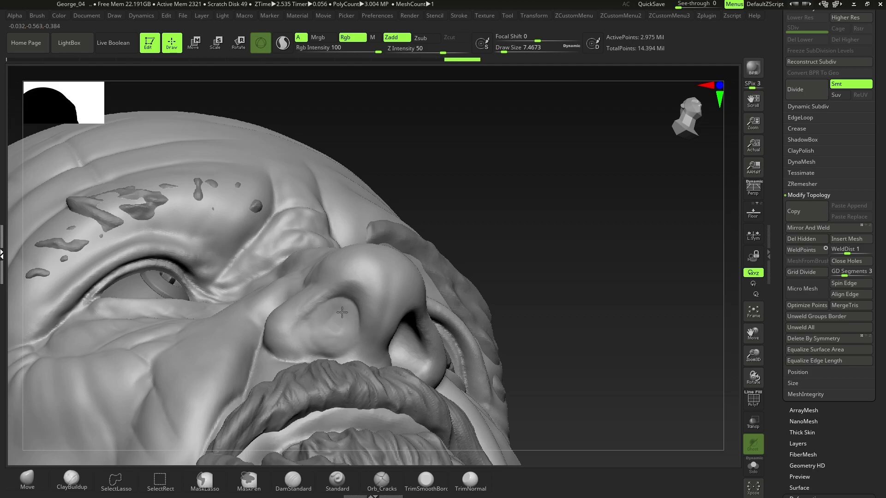
{"action": "left_click_drag", "start_coordinate": [323, 349], "coordinate": [355, 342]}
{"action": "mouse_move", "coordinate": [357, 334]}
{"action": "right_mouse_down"}
{"action": "mouse_move", "coordinate": [327, 339]}
{"action": "mouse_move", "coordinate": [333, 317]}
{"action": "right_mouse_up"}
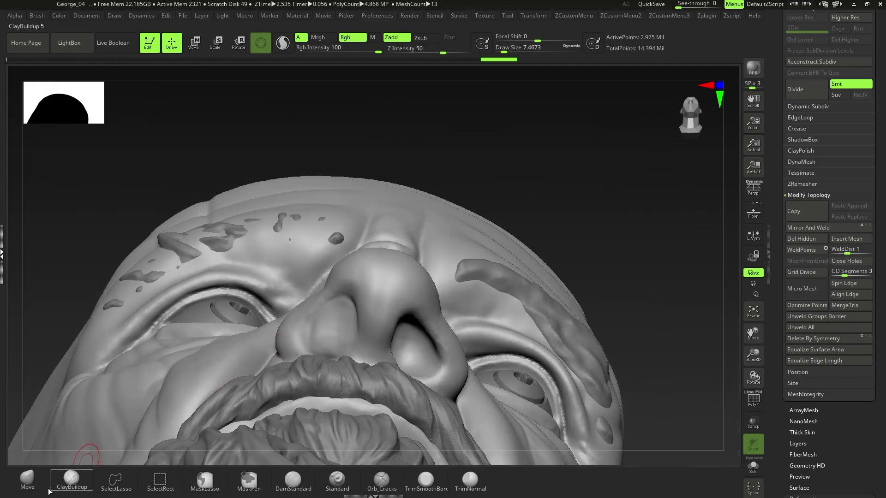
Step: Try to reshape the rim of the unfilled nostril with the Move brush at a draw size of about 14.2
{"action": "left_click", "coordinate": [31, 481]}
{"action": "key", "text": "s"}
{"action": "left_click_drag", "start_coordinate": [372, 330], "coordinate": [375, 330]}
{"action": "right_click_drag", "start_coordinate": [375, 330], "coordinate": [401, 308]}
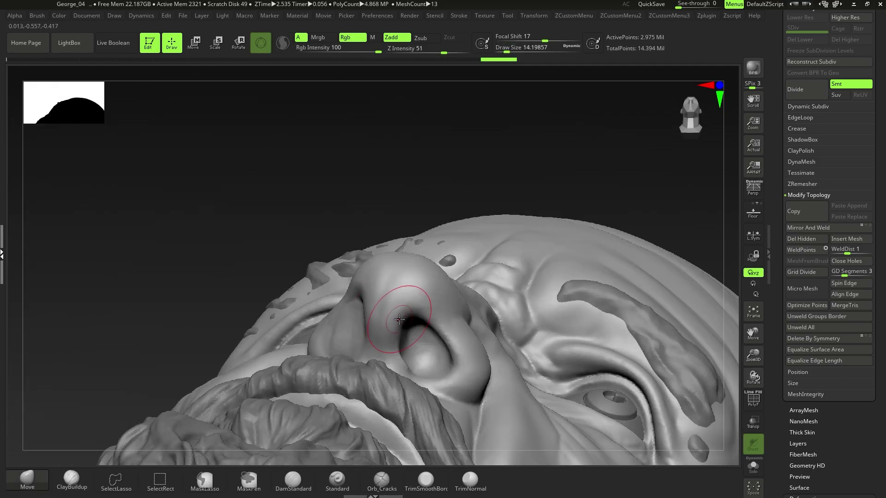
{"action": "mouse_move", "coordinate": [412, 319]}
{"action": "left_mouse_down"}
{"action": "mouse_move", "coordinate": [414, 327]}
{"action": "mouse_move", "coordinate": [414, 317]}
{"action": "left_mouse_up"}
{"action": "mouse_move", "coordinate": [372, 287]}
{"action": "right_mouse_down"}
{"action": "mouse_move", "coordinate": [374, 315]}
{"action": "mouse_move", "coordinate": [361, 328]}
{"action": "right_mouse_up"}
{"action": "key", "text": "ctrl+z"}
Step: Try to build up the wrinkles at the outer eye corner with ClayBuildup at a draw size of about 7.47
{"action": "key", "text": "1"}
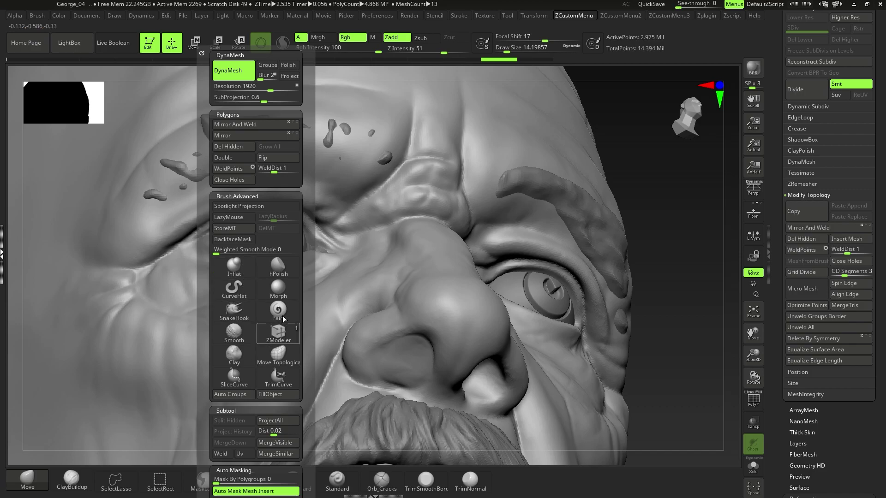
{"action": "left_click", "coordinate": [240, 360]}
{"action": "mouse_move", "coordinate": [150, 352]}
{"action": "right_mouse_down", "text": "alt"}
{"action": "mouse_move", "coordinate": [270, 309]}
{"action": "mouse_move", "coordinate": [281, 320]}
{"action": "right_mouse_up", "text": "alt"}
{"action": "key", "text": "s"}
{"action": "left_click_drag", "start_coordinate": [281, 320], "coordinate": [278, 321]}
{"action": "right_click_drag", "start_coordinate": [278, 320], "coordinate": [328, 318], "text": "alt"}
{"action": "mouse_move", "coordinate": [273, 303]}
{"action": "right_mouse_down"}
{"action": "mouse_move", "coordinate": [263, 295]}
{"action": "mouse_move", "coordinate": [293, 306]}
{"action": "mouse_move", "coordinate": [270, 311]}
{"action": "mouse_move", "coordinate": [296, 312]}
{"action": "right_mouse_up"}
{"action": "key", "text": "shift+z"}
{"action": "key", "text": "shift+z"}
{"action": "left_click", "coordinate": [72, 482]}
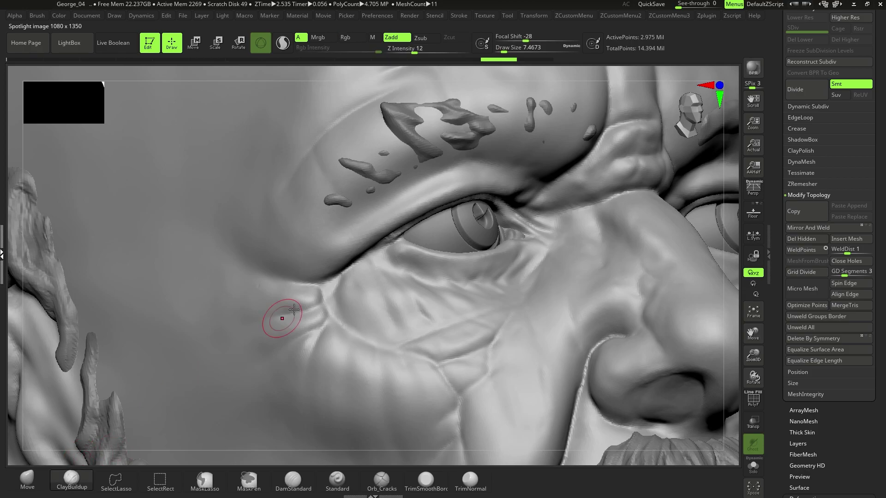
{"action": "key", "text": "space"}
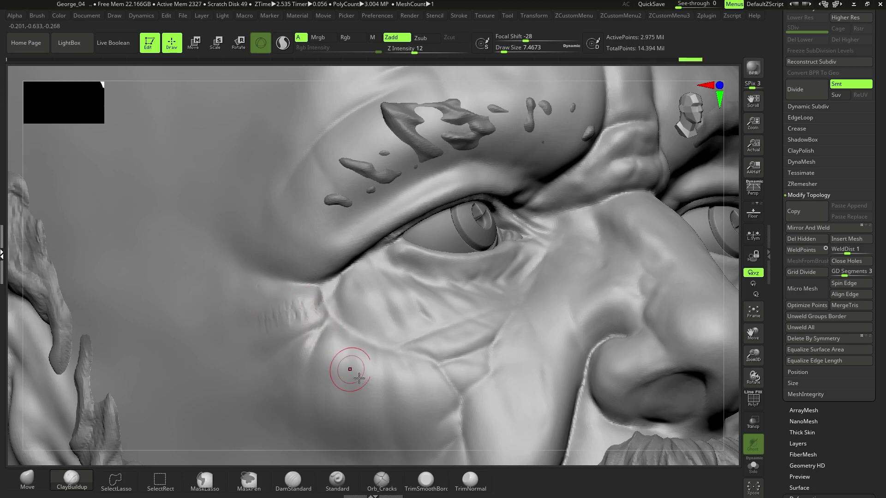
Step: Try the Standard brush on the wrinkles at the outer eye corner, then undo the strokes made there
{"action": "left_click", "coordinate": [337, 479]}
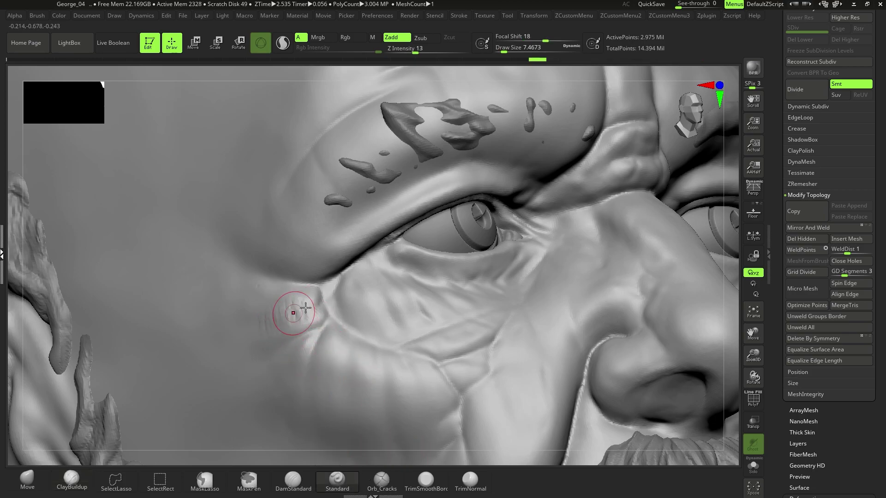
{"action": "key", "text": "ctrl"}
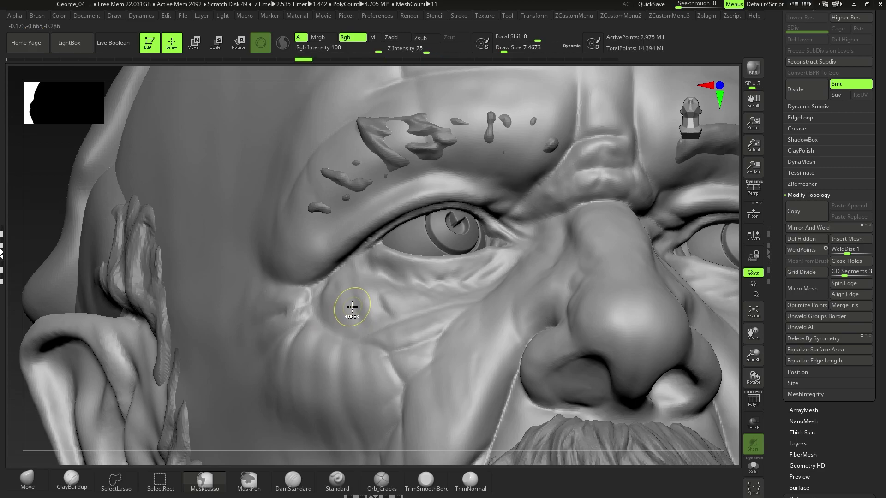
{"action": "key", "text": "ctrl+z"}
{"action": "key", "text": "ctrl+z"}
{"action": "key", "text": "ctrl+z"}
{"action": "key", "text": "ctrl+z"}
Step: Sculpt folds at the outer eye corner with the Clay brush at a draw size of about 4.99 and Z Intensity 27
{"action": "key", "text": "b"}
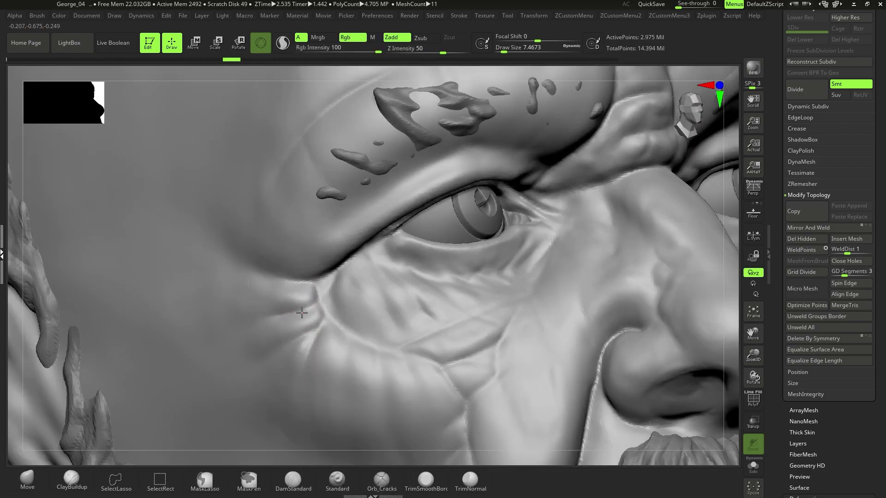
{"action": "key", "text": "["}
{"action": "key", "text": "["}
{"action": "key", "text": "["}
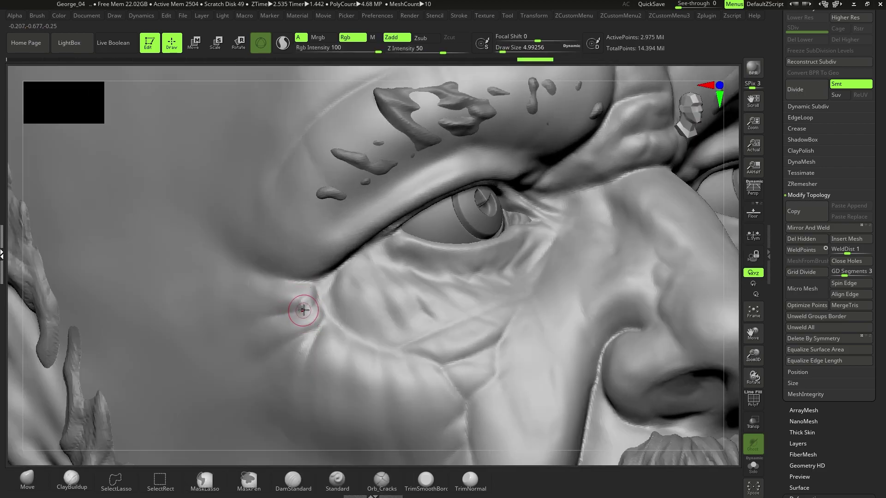
{"action": "key", "text": "space"}
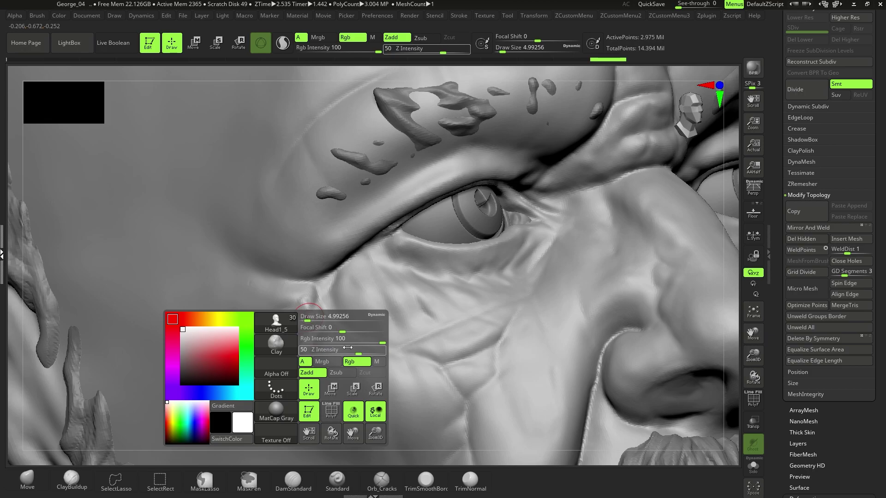
{"action": "left_click_drag", "start_coordinate": [356, 352], "coordinate": [346, 351]}
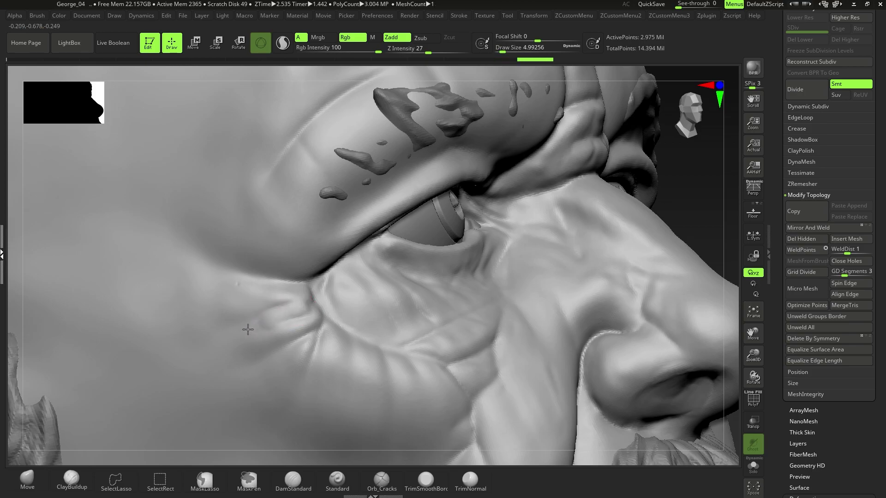
Step: Rework the folds at the outer eye corner with short Clay strokes and smooth them into the surrounding skin
{"action": "key", "text": "s"}
{"action": "left_click_drag", "start_coordinate": [262, 320], "coordinate": [252, 332]}
{"action": "left_click_drag", "start_coordinate": [305, 305], "coordinate": [311, 308]}
{"action": "mouse_move", "coordinate": [298, 318]}
{"action": "left_mouse_down"}
{"action": "mouse_move", "coordinate": [275, 320]}
{"action": "mouse_move", "coordinate": [289, 314]}
{"action": "left_mouse_up"}
{"action": "key", "text": "s"}
{"action": "left_click_drag", "start_coordinate": [290, 315], "coordinate": [293, 315]}
{"action": "key", "text": "s"}
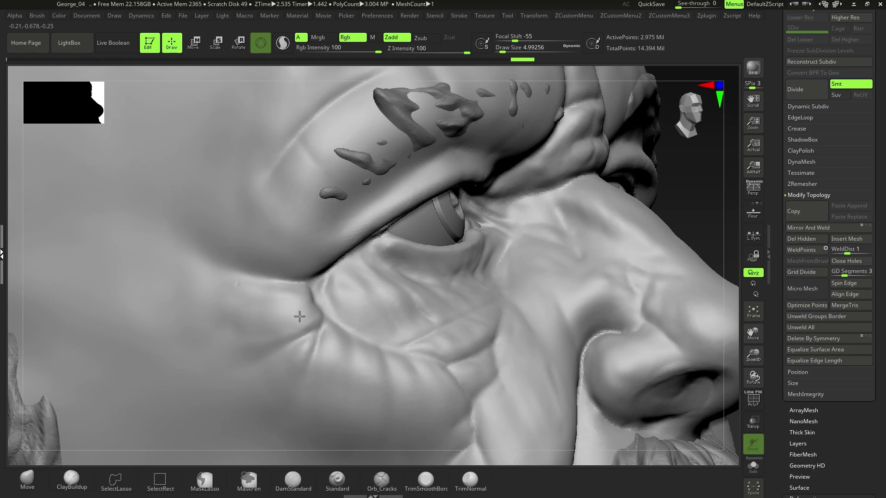
{"action": "mouse_move", "coordinate": [305, 309]}
{"action": "right_mouse_down", "text": "ctrl"}
{"action": "mouse_move", "coordinate": [269, 306]}
{"action": "mouse_move", "coordinate": [285, 301]}
{"action": "mouse_move", "coordinate": [325, 315]}
{"action": "mouse_move", "coordinate": [302, 318]}
{"action": "right_mouse_up", "text": "ctrl"}
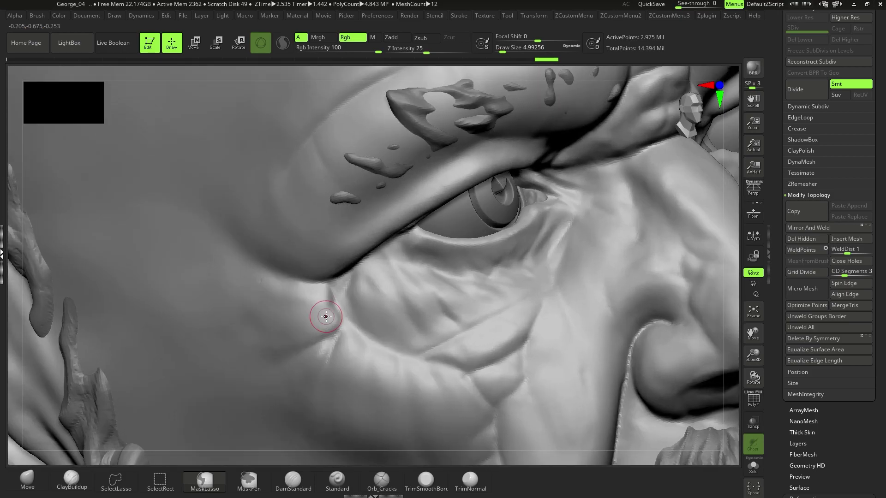
{"action": "right_click_drag", "start_coordinate": [302, 318], "coordinate": [304, 302], "text": "ctrl"}
Step: Add a Clay stroke below the outer eye corner at a draw size of about 10.54 and review the face
{"action": "key", "text": "s"}
{"action": "left_click_drag", "start_coordinate": [338, 325], "coordinate": [341, 327]}
{"action": "right_click_drag", "start_coordinate": [342, 329], "coordinate": [332, 385], "text": "ctrl"}
{"action": "mouse_move", "coordinate": [332, 355]}
{"action": "left_mouse_down"}
{"action": "mouse_move", "coordinate": [346, 356]}
{"action": "mouse_move", "coordinate": [325, 399]}
{"action": "left_mouse_up"}
{"action": "mouse_move", "coordinate": [340, 395]}
{"action": "right_mouse_down"}
{"action": "mouse_move", "coordinate": [323, 362]}
{"action": "mouse_move", "coordinate": [334, 382]}
{"action": "mouse_move", "coordinate": [323, 373]}
{"action": "mouse_move", "coordinate": [338, 353]}
{"action": "right_mouse_up"}
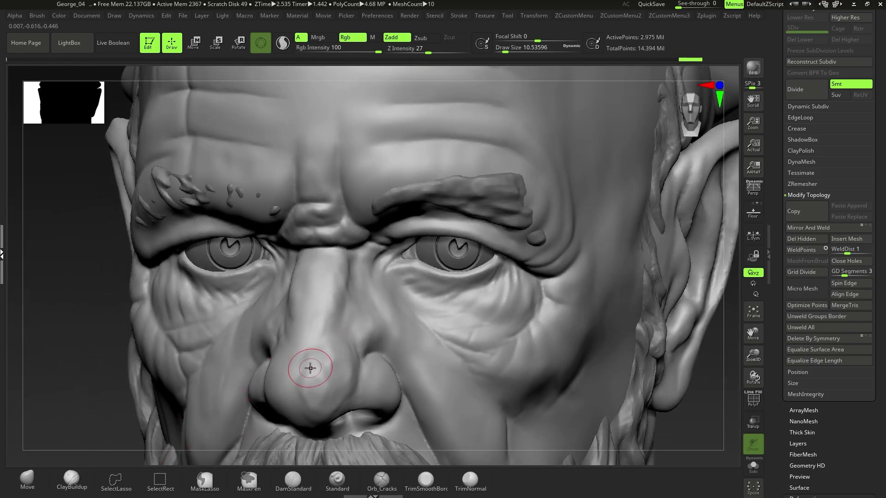
{"action": "right_click_drag", "start_coordinate": [312, 265], "coordinate": [339, 276]}
{"action": "right_click_drag", "start_coordinate": [280, 274], "coordinate": [310, 289]}
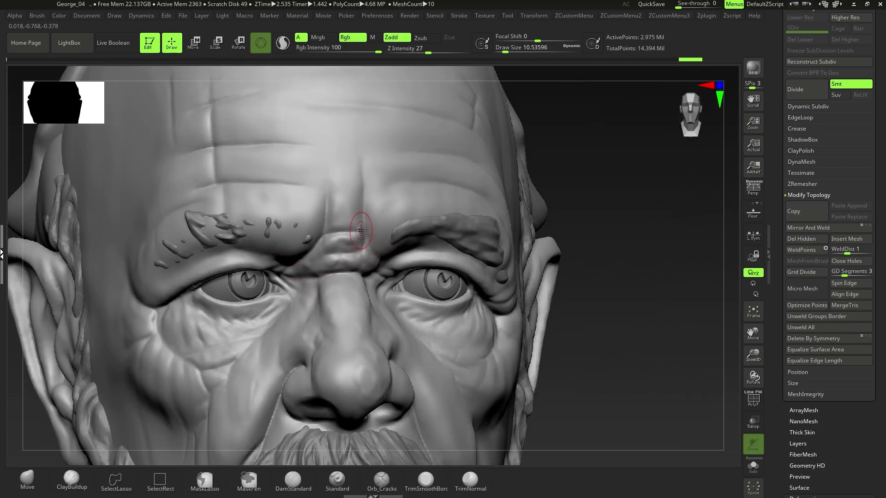
{"action": "right_click_drag", "start_coordinate": [361, 230], "coordinate": [359, 270]}
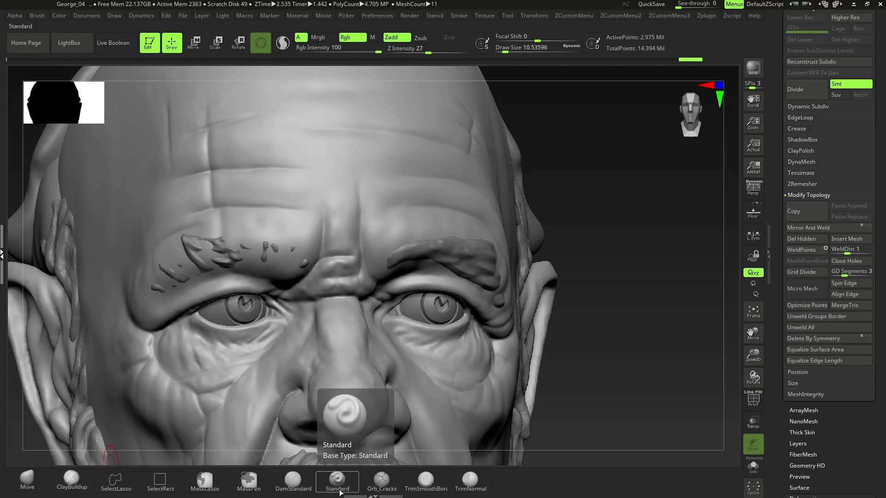
{"action": "left_click", "coordinate": [295, 483]}
{"action": "right_click_drag", "start_coordinate": [368, 290], "coordinate": [340, 285]}
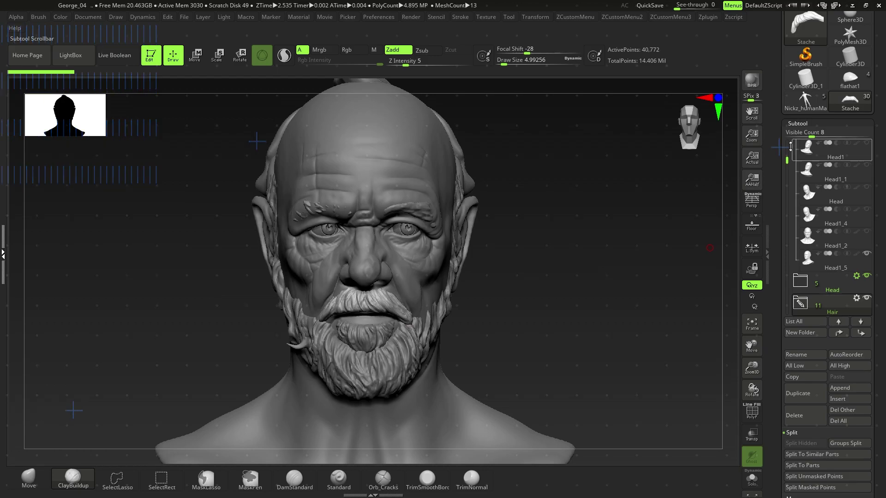
Step: Select the Head1_5 subtool and hide the Hair folder to expose the bare face
{"action": "left_click", "coordinate": [859, 265]}
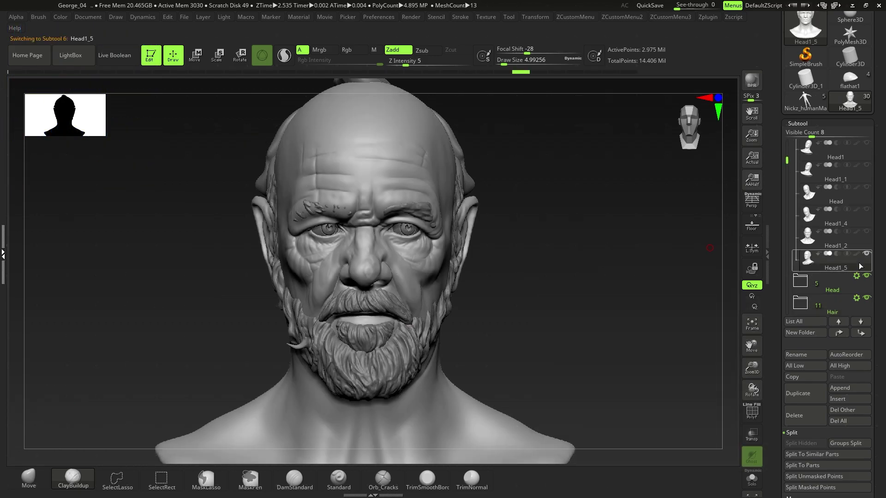
{"action": "left_click", "coordinate": [866, 298]}
{"action": "mouse_move", "coordinate": [360, 295]}
{"action": "right_mouse_down"}
{"action": "mouse_move", "coordinate": [375, 301]}
{"action": "mouse_move", "coordinate": [355, 297]}
{"action": "mouse_move", "coordinate": [370, 313]}
{"action": "right_mouse_up"}
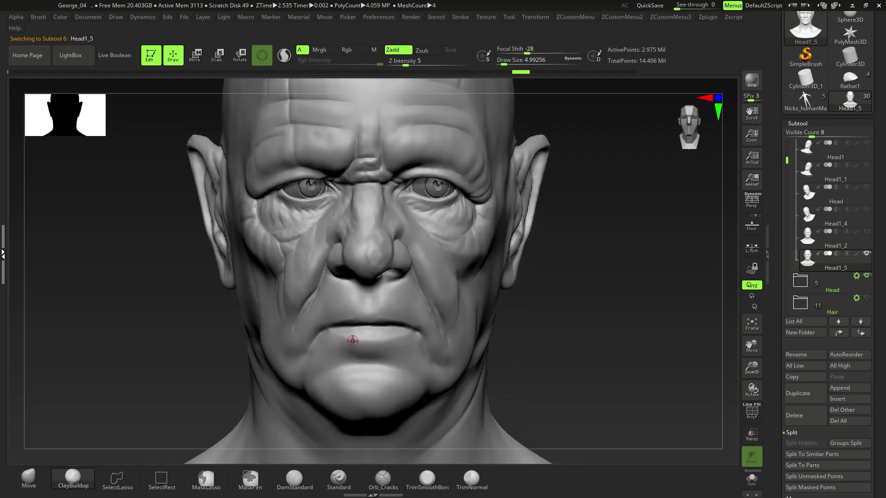
Step: Choose the MeshProject brush and frame the upper lip for drawing a surface patch
{"action": "key", "text": "b"}
{"action": "key", "text": "m"}
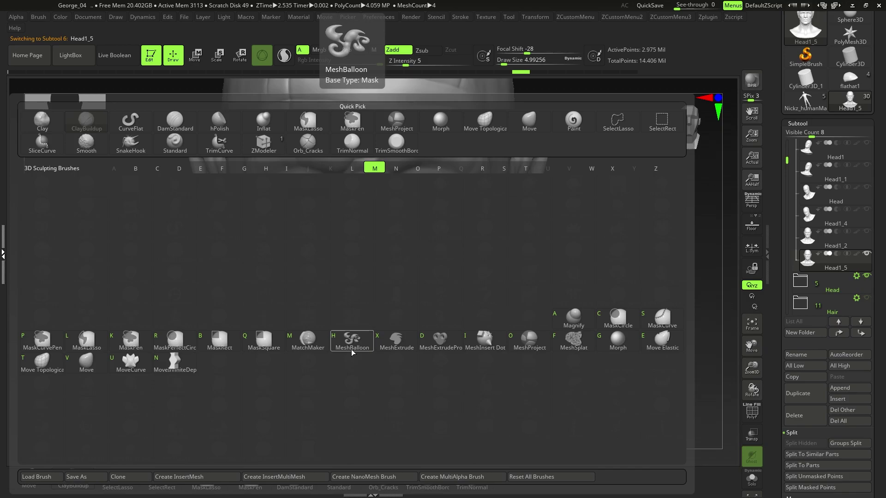
{"action": "left_click", "coordinate": [526, 348]}
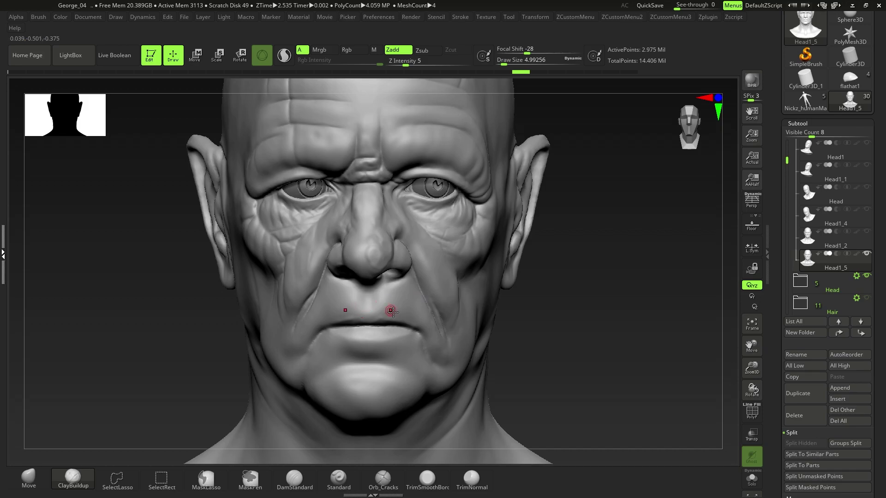
{"action": "mouse_move", "coordinate": [389, 301]}
{"action": "right_mouse_down", "text": "ctrl"}
{"action": "mouse_move", "coordinate": [396, 310]}
{"action": "mouse_move", "coordinate": [406, 275]}
{"action": "right_mouse_up", "text": "ctrl"}
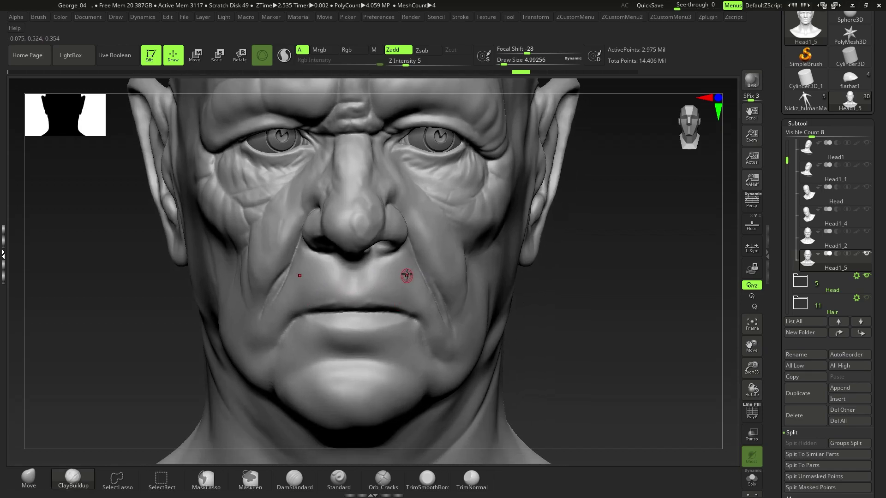
{"action": "key", "text": "ctrl"}
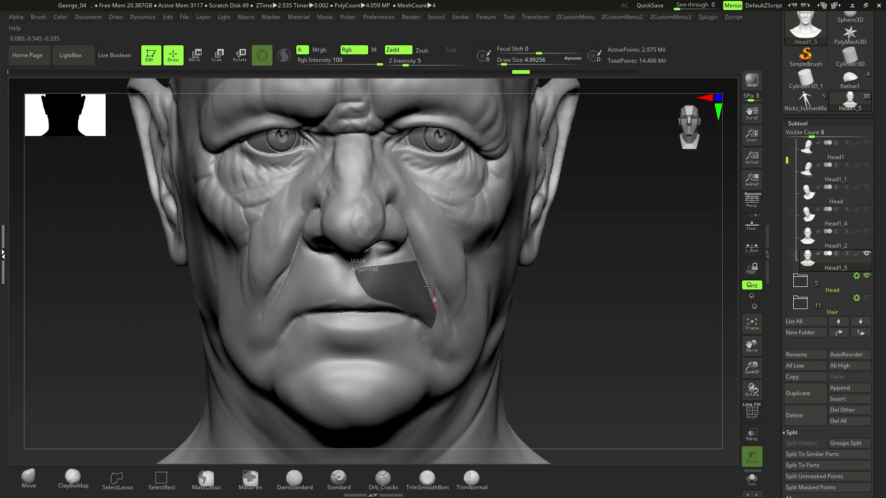
Step: Try to draw the moustache patch over the upper lip as two mirrored halves
{"action": "left_click_drag", "start_coordinate": [417, 273], "coordinate": [443, 311], "text": "ctrl"}
{"action": "key", "text": "ctrl+i"}
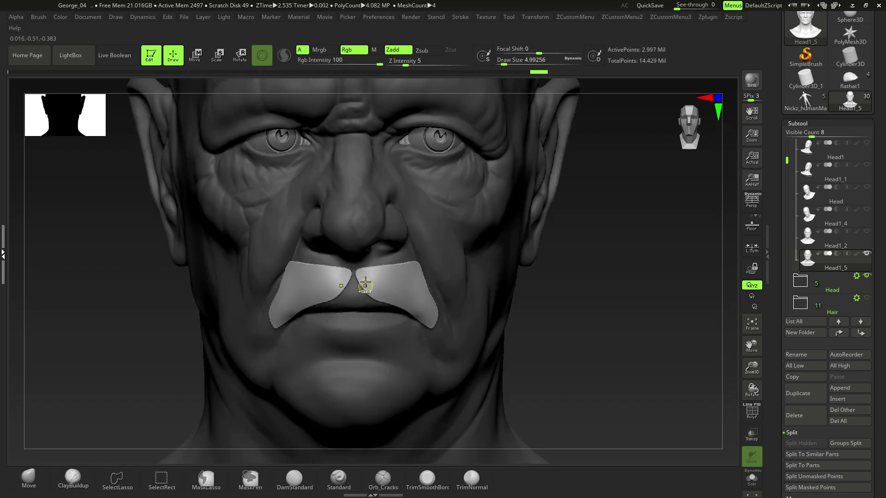
{"action": "key", "text": "ctrl+h"}
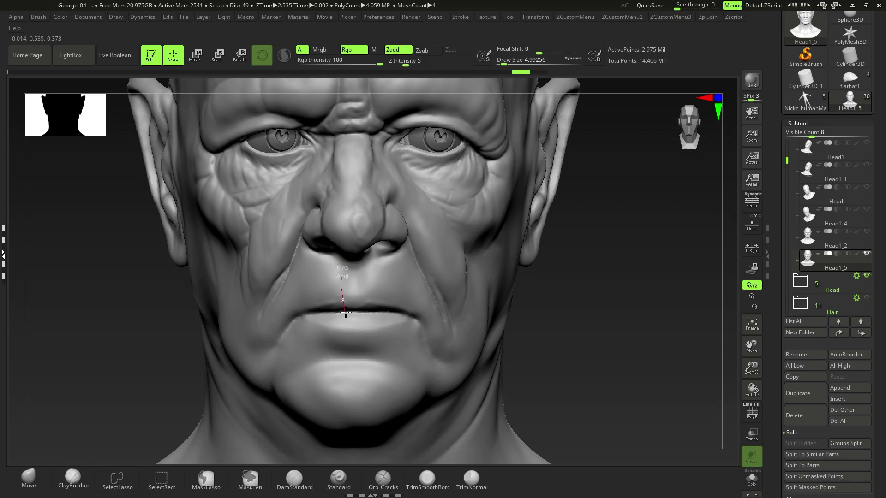
Step: Draw a continuous moustache patch across the upper lip, with both mirrored halves meeting at the centre
{"action": "mouse_move", "coordinate": [438, 331]}
{"action": "left_mouse_down"}
{"action": "mouse_move", "coordinate": [423, 310]}
{"action": "mouse_move", "coordinate": [415, 261]}
{"action": "mouse_move", "coordinate": [442, 301]}
{"action": "left_mouse_up"}
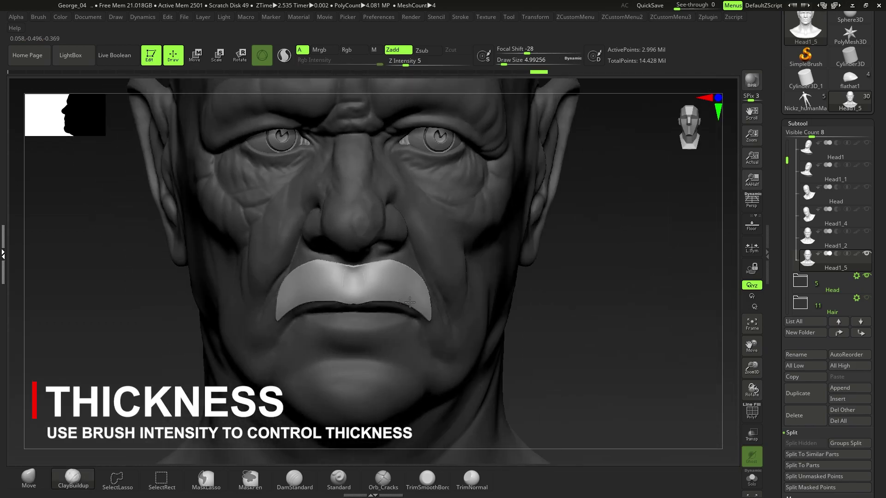
{"action": "left_click_drag", "start_coordinate": [453, 322], "coordinate": [388, 293]}
{"action": "right_click_drag", "start_coordinate": [388, 294], "coordinate": [418, 275], "text": "shift"}
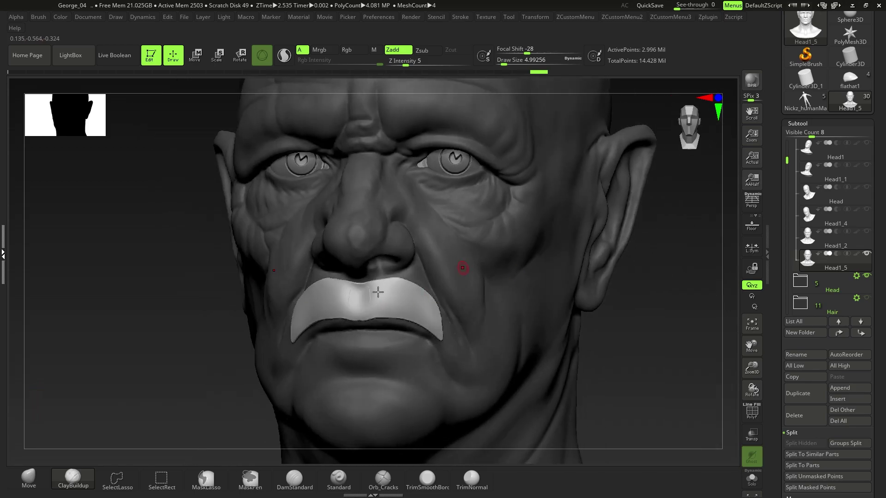
Step: Draw a small soul-patch piece centred below the lower lip
{"action": "mouse_move", "coordinate": [398, 350]}
{"action": "right_mouse_down", "text": "alt"}
{"action": "mouse_move", "coordinate": [387, 312]}
{"action": "mouse_move", "coordinate": [342, 317]}
{"action": "right_mouse_up", "text": "alt"}
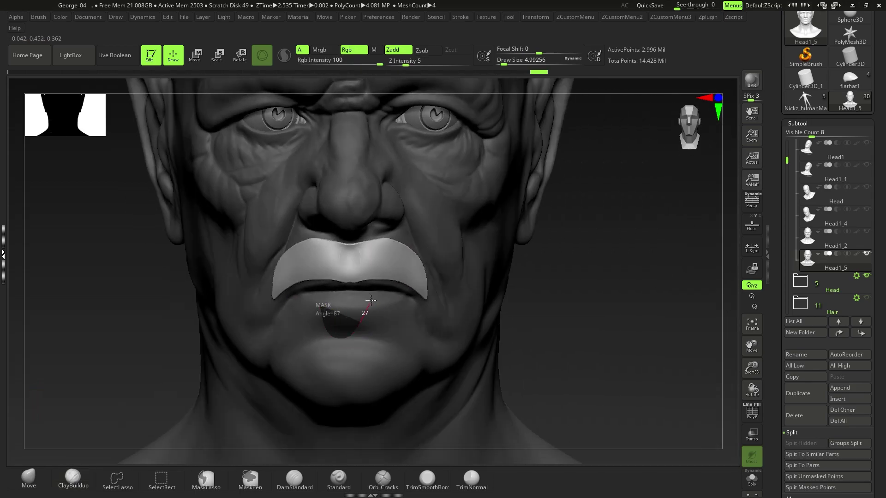
{"action": "key", "text": "2"}
{"action": "mouse_move", "coordinate": [375, 369]}
{"action": "right_mouse_down", "text": "alt"}
{"action": "mouse_move", "coordinate": [336, 376]}
{"action": "mouse_move", "coordinate": [352, 361]}
{"action": "mouse_move", "coordinate": [292, 356]}
{"action": "right_mouse_up", "text": "alt"}
Step: Draw a beard patch over the chin, replacing the first wide outline with a rounded oval one
{"action": "left_click_drag", "start_coordinate": [295, 347], "coordinate": [341, 357], "text": "ctrl"}
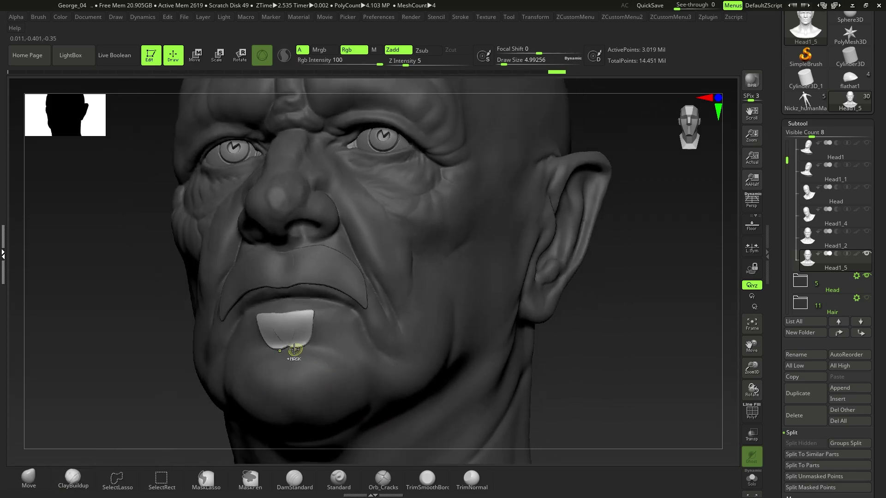
{"action": "mouse_move", "coordinate": [383, 402]}
{"action": "left_mouse_down", "text": "ctrl"}
{"action": "mouse_move", "coordinate": [286, 427]}
{"action": "mouse_move", "coordinate": [205, 420]}
{"action": "mouse_move", "coordinate": [241, 351]}
{"action": "left_mouse_up", "text": "ctrl"}
{"action": "left_click_drag", "start_coordinate": [339, 360], "coordinate": [432, 386], "text": "ctrl"}
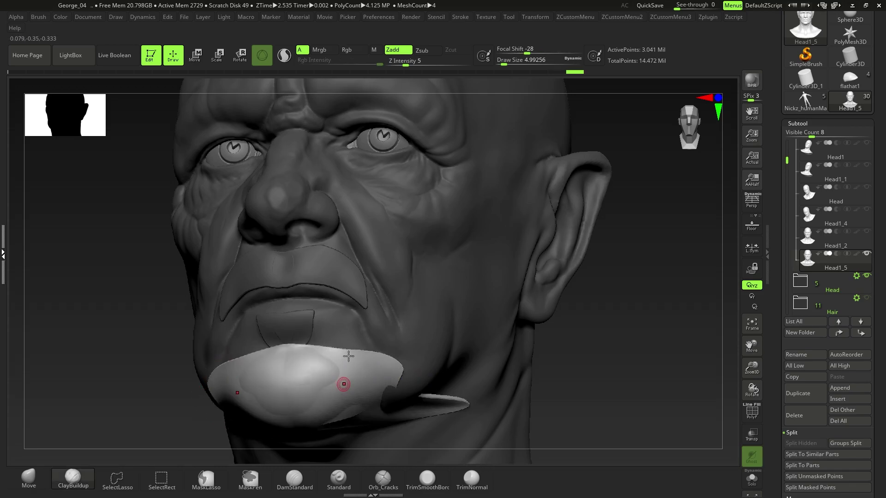
{"action": "right_click_drag", "start_coordinate": [347, 363], "coordinate": [352, 336]}
{"action": "key", "text": "ctrl+z"}
{"action": "key", "text": "ctrl+z"}
{"action": "mouse_move", "coordinate": [379, 344]}
{"action": "left_mouse_down", "text": "ctrl"}
{"action": "mouse_move", "coordinate": [358, 383]}
{"action": "mouse_move", "coordinate": [257, 388]}
{"action": "left_mouse_up", "text": "ctrl"}
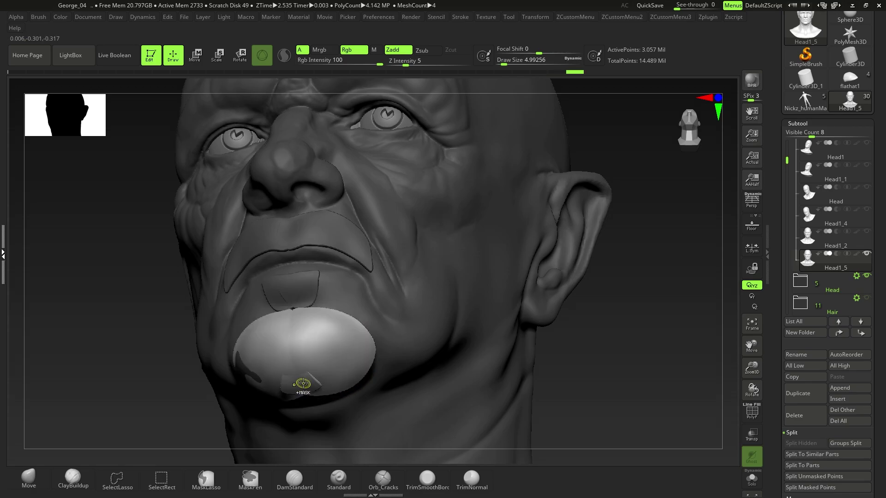
Step: Try a patch on the lower cheek and set the lasso mask stroke's LazyRadius to 27
{"action": "mouse_move", "coordinate": [434, 275]}
{"action": "left_mouse_down", "text": "ctrl"}
{"action": "mouse_move", "coordinate": [437, 355]}
{"action": "mouse_move", "coordinate": [468, 295]}
{"action": "mouse_move", "coordinate": [471, 261]}
{"action": "mouse_move", "coordinate": [484, 253]}
{"action": "left_mouse_up", "text": "ctrl"}
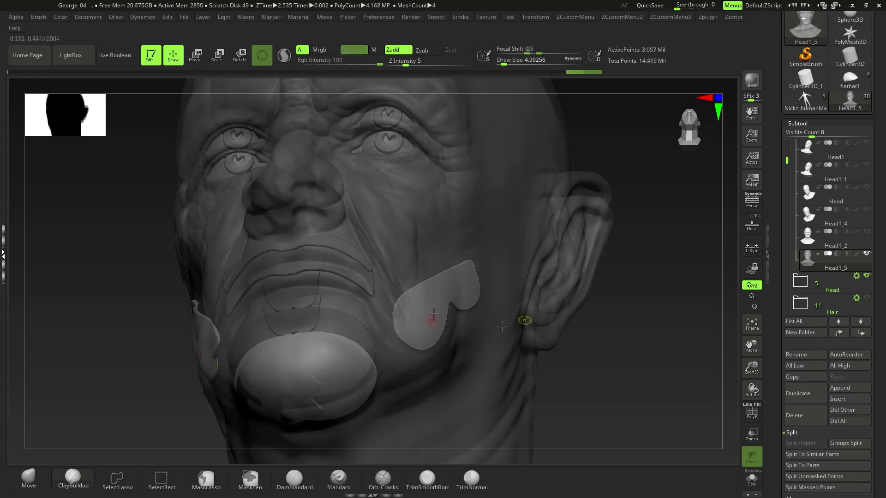
{"action": "left_click", "coordinate": [465, 18]}
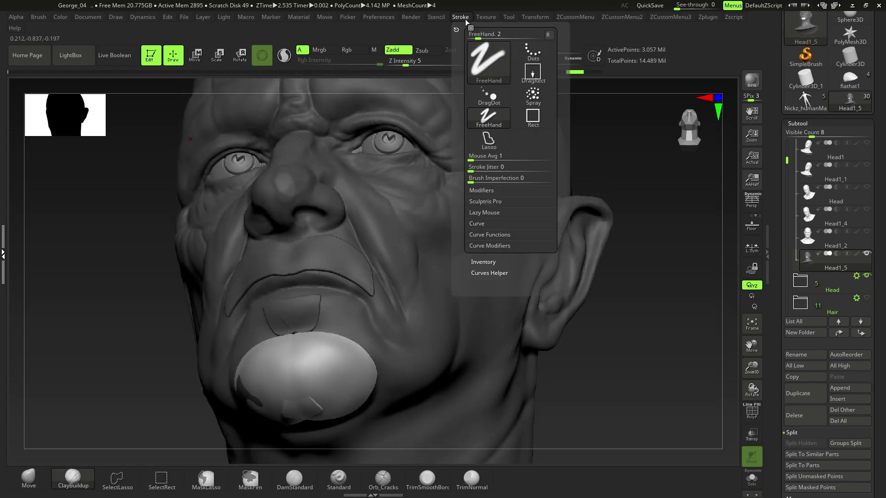
{"action": "left_click", "coordinate": [492, 213]}
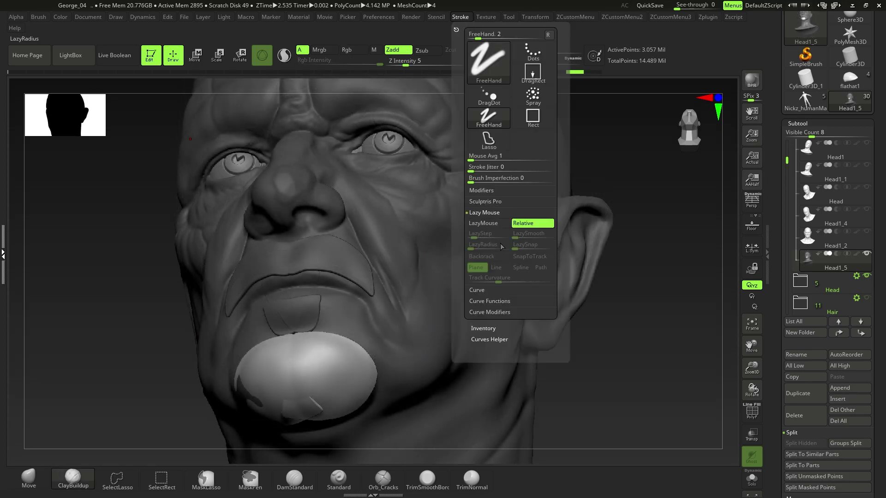
{"action": "key", "text": "ctrl"}
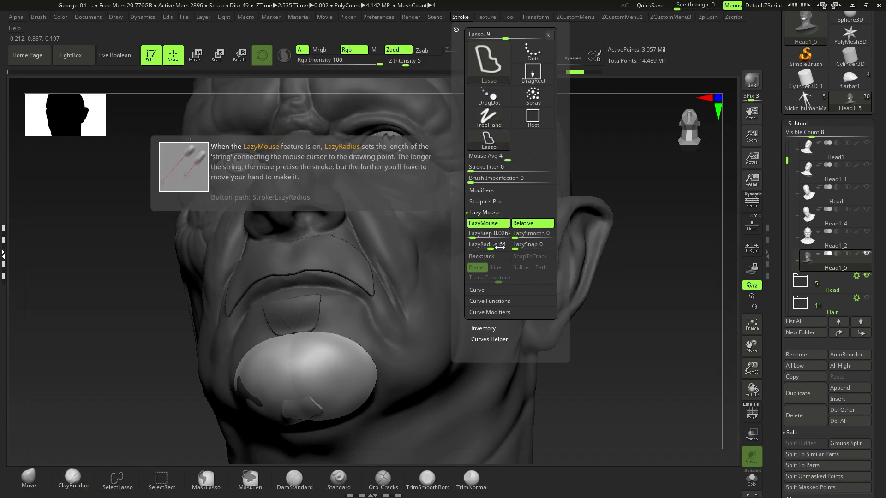
{"action": "left_click_drag", "start_coordinate": [490, 247], "coordinate": [486, 249]}
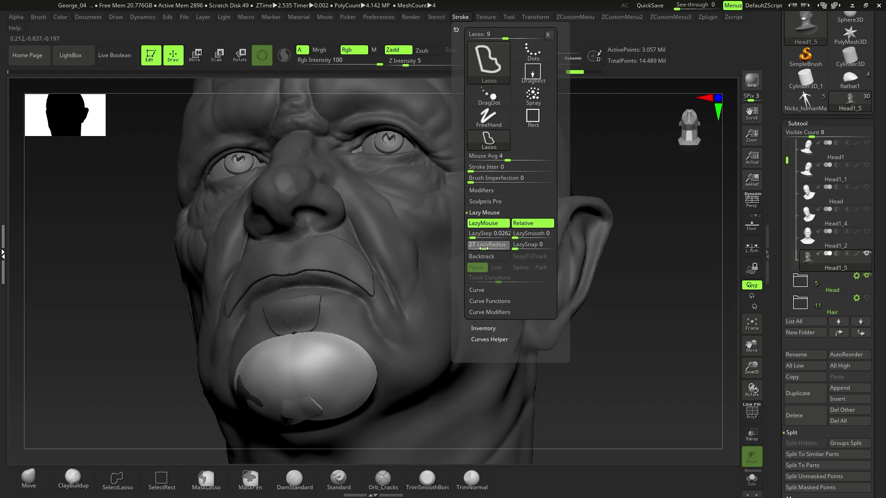
Step: Try drawing another patch beside the chin, then undo it
{"action": "mouse_move", "coordinate": [384, 340]}
{"action": "left_mouse_down"}
{"action": "mouse_move", "coordinate": [407, 301]}
{"action": "mouse_move", "coordinate": [446, 316]}
{"action": "mouse_move", "coordinate": [441, 358]}
{"action": "mouse_move", "coordinate": [406, 373]}
{"action": "left_mouse_up"}
{"action": "key", "text": "ctrl+z"}
{"action": "mouse_move", "coordinate": [434, 323]}
{"action": "right_mouse_down"}
{"action": "mouse_move", "coordinate": [400, 354]}
{"action": "mouse_move", "coordinate": [455, 346]}
{"action": "mouse_move", "coordinate": [399, 336]}
{"action": "right_mouse_up"}
{"action": "key", "text": "ctrl+z"}
Step: Set the draw size to about 2.62 and clear the mask from the head
{"action": "key", "text": "space"}
{"action": "left_click_drag", "start_coordinate": [398, 334], "coordinate": [393, 333]}
{"action": "right_click_drag", "start_coordinate": [389, 314], "coordinate": [392, 355], "text": "ctrl"}
{"action": "left_click_drag", "start_coordinate": [141, 341], "coordinate": [142, 345], "text": "ctrl"}
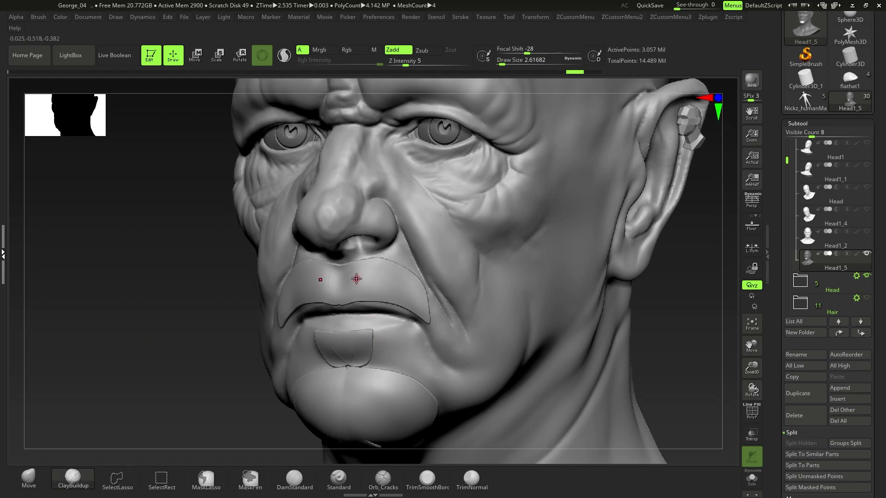
Step: Mask everything except the moustache patch and move it outwards from the face with the Move gizmo
{"action": "key", "text": "w"}
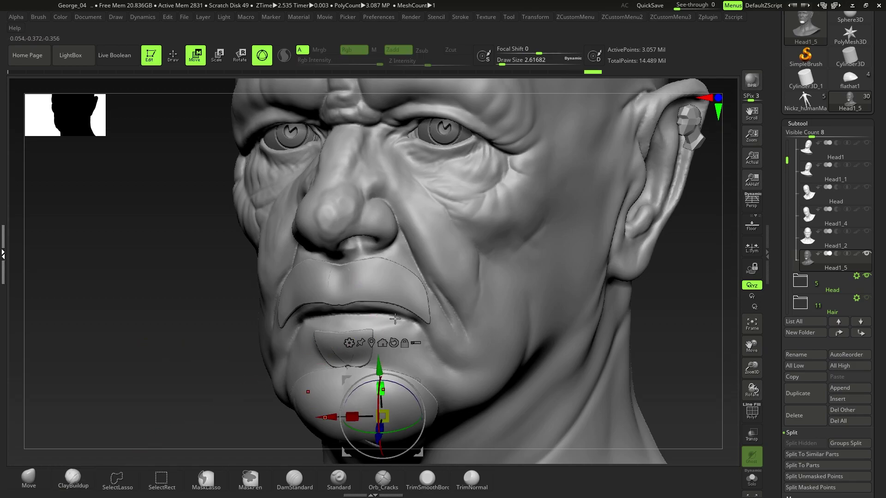
{"action": "left_click", "coordinate": [389, 282], "text": "ctrl"}
{"action": "right_click_drag", "start_coordinate": [392, 315], "coordinate": [235, 328], "text": "ctrl"}
{"action": "left_click_drag", "start_coordinate": [356, 276], "coordinate": [328, 272]}
{"action": "left_click_drag", "start_coordinate": [405, 242], "coordinate": [403, 252]}
{"action": "key", "text": "q"}
Step: Clear the mask and check the moustache patch's offset from both sides of the face
{"action": "mouse_move", "coordinate": [430, 296]}
{"action": "right_mouse_down", "text": "ctrl"}
{"action": "mouse_move", "coordinate": [421, 303]}
{"action": "mouse_move", "coordinate": [498, 319]}
{"action": "right_mouse_up", "text": "ctrl"}
{"action": "left_click_drag", "start_coordinate": [316, 381], "coordinate": [326, 388], "text": "ctrl"}
{"action": "right_click_drag", "start_coordinate": [326, 388], "coordinate": [498, 276]}
{"action": "key", "text": "1"}
{"action": "left_click_drag", "start_coordinate": [630, 363], "coordinate": [575, 319], "text": "ctrl"}
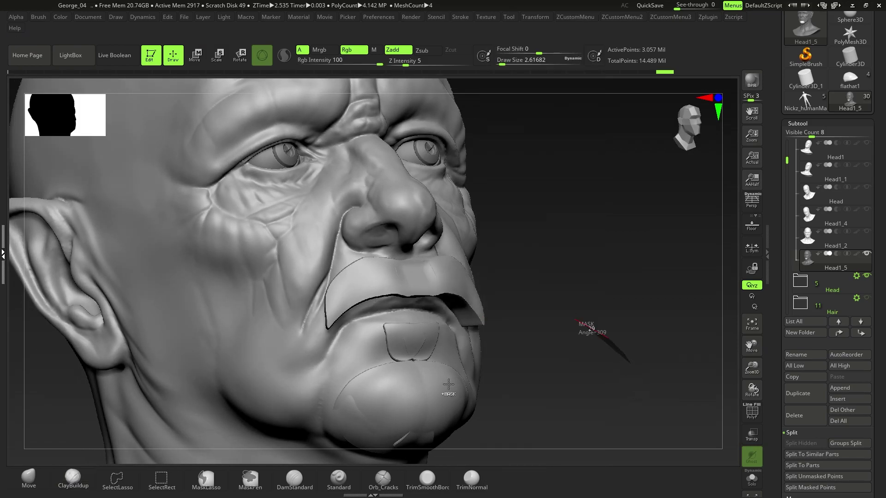
{"action": "mouse_move", "coordinate": [356, 279]}
{"action": "right_mouse_down"}
{"action": "mouse_move", "coordinate": [391, 295]}
{"action": "mouse_move", "coordinate": [387, 303]}
{"action": "right_mouse_up"}
{"action": "mouse_move", "coordinate": [443, 302]}
{"action": "right_mouse_down"}
{"action": "mouse_move", "coordinate": [415, 300]}
{"action": "mouse_move", "coordinate": [411, 261]}
{"action": "mouse_move", "coordinate": [319, 272]}
{"action": "right_mouse_up"}
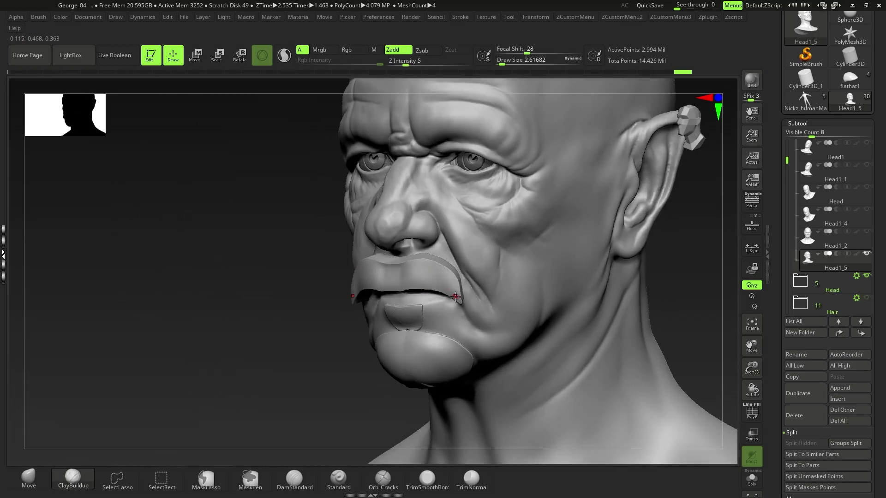
{"action": "key", "text": "ctrl+z"}
Step: Isolate the moustache, soul-patch and chin pieces, then invert the visibility so only the head remains shown
{"action": "right_click_drag", "start_coordinate": [402, 299], "coordinate": [408, 339], "text": "ctrl"}
{"action": "right_click_drag", "start_coordinate": [408, 339], "coordinate": [506, 307]}
{"action": "left_click", "coordinate": [506, 342], "text": "ctrl+shift"}
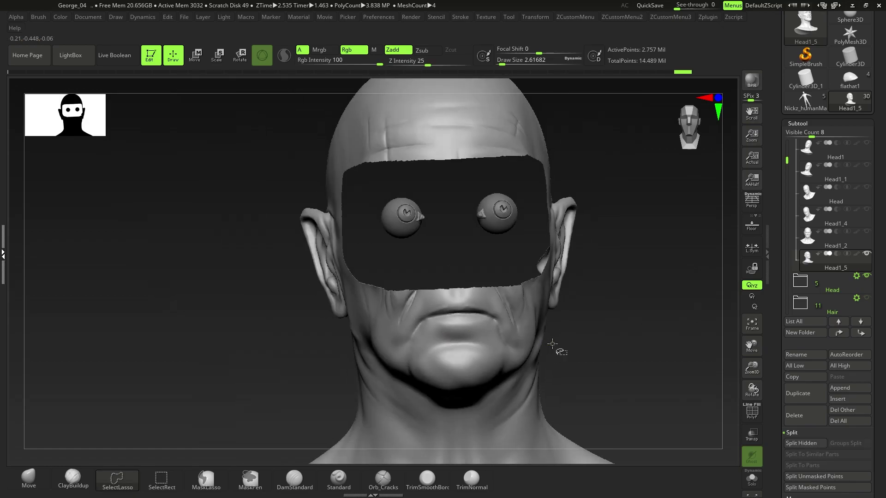
{"action": "key", "text": "ctrl+shift+z"}
{"action": "left_click_drag", "start_coordinate": [598, 310], "coordinate": [591, 355], "text": "ctrl+shift"}
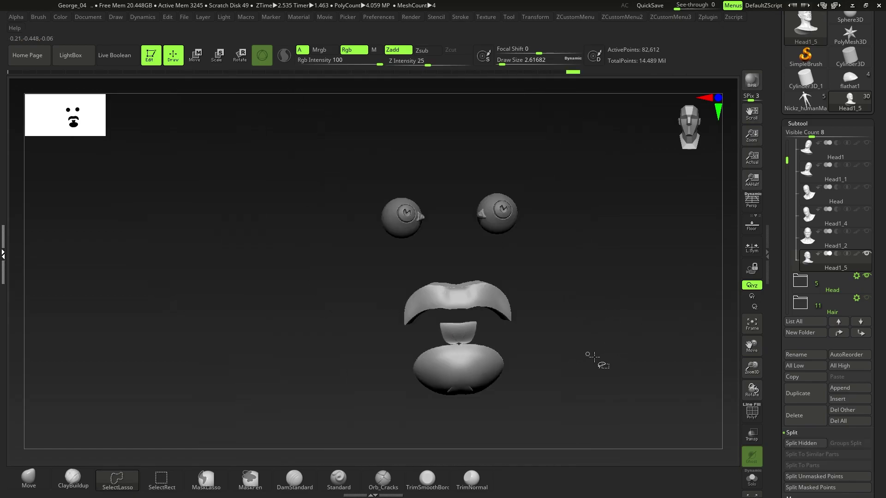
{"action": "left_click_drag", "start_coordinate": [614, 306], "coordinate": [606, 303], "text": "ctrl+shift"}
Step: Split the hidden facial-hair patches into their own subtool, select it, and view the pieces from the side
{"action": "key", "text": "1"}
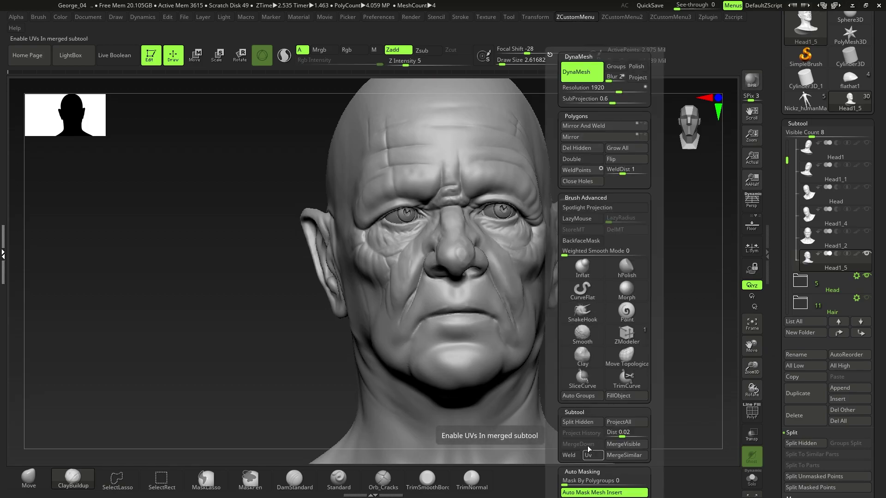
{"action": "left_click", "coordinate": [586, 427]}
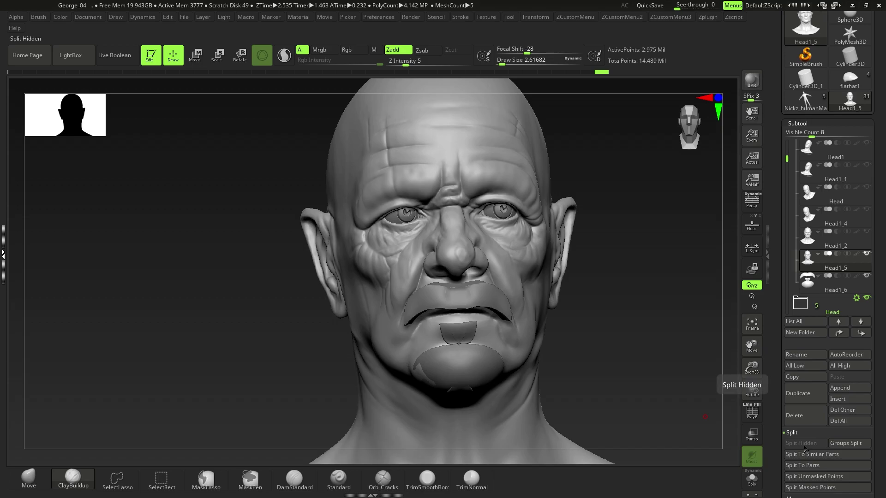
{"action": "left_click", "coordinate": [451, 312], "text": "alt"}
{"action": "mouse_move", "coordinate": [451, 312]}
{"action": "right_mouse_down"}
{"action": "mouse_move", "coordinate": [399, 318]}
{"action": "mouse_move", "coordinate": [466, 317]}
{"action": "mouse_move", "coordinate": [509, 347]}
{"action": "mouse_move", "coordinate": [462, 328]}
{"action": "mouse_move", "coordinate": [415, 325]}
{"action": "mouse_move", "coordinate": [455, 318]}
{"action": "right_mouse_up"}
{"action": "right_click_drag", "start_coordinate": [454, 319], "coordinate": [420, 316], "text": "ctrl"}
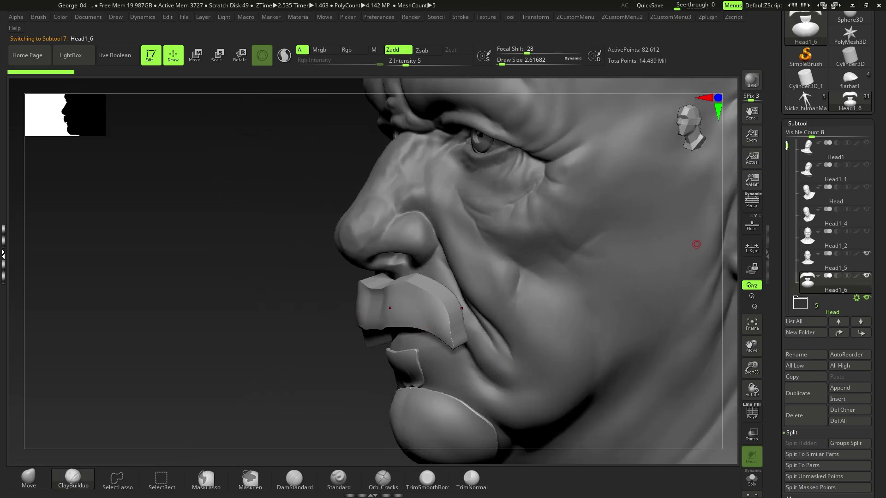
Step: Show the Hair folder to compare the new patches with the sculpted beard, then hide it again
{"action": "left_click_drag", "start_coordinate": [786, 147], "coordinate": [789, 196]}
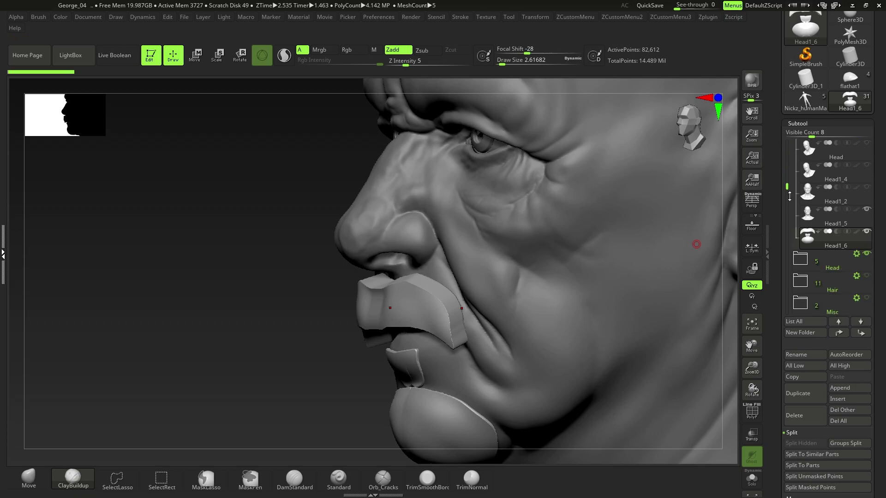
{"action": "left_click", "coordinate": [866, 276]}
{"action": "right_click_drag", "start_coordinate": [512, 415], "coordinate": [509, 396], "text": "ctrl"}
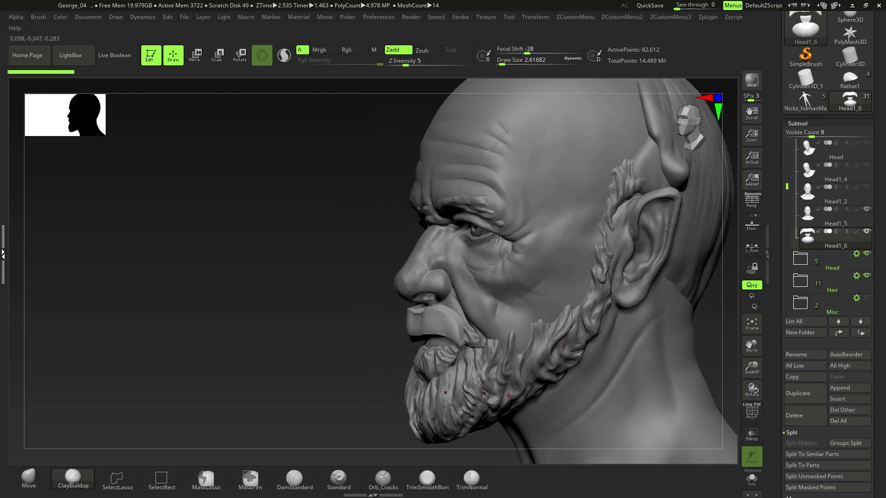
{"action": "left_click", "coordinate": [866, 275]}
{"action": "right_click_drag", "start_coordinate": [431, 417], "coordinate": [467, 347]}
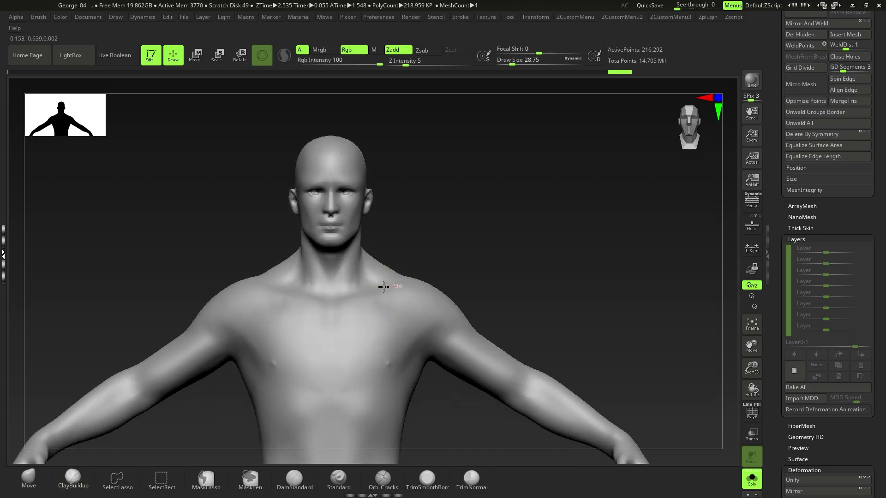
Step: Try a mirrored lasso patch on the chest, reaching from the shoulders to the lower pectorals
{"action": "mouse_move", "coordinate": [395, 286]}
{"action": "left_mouse_down", "text": "ctrl"}
{"action": "mouse_move", "coordinate": [336, 325]}
{"action": "mouse_move", "coordinate": [390, 390]}
{"action": "mouse_move", "coordinate": [427, 329]}
{"action": "mouse_move", "coordinate": [462, 308]}
{"action": "left_mouse_up", "text": "ctrl"}
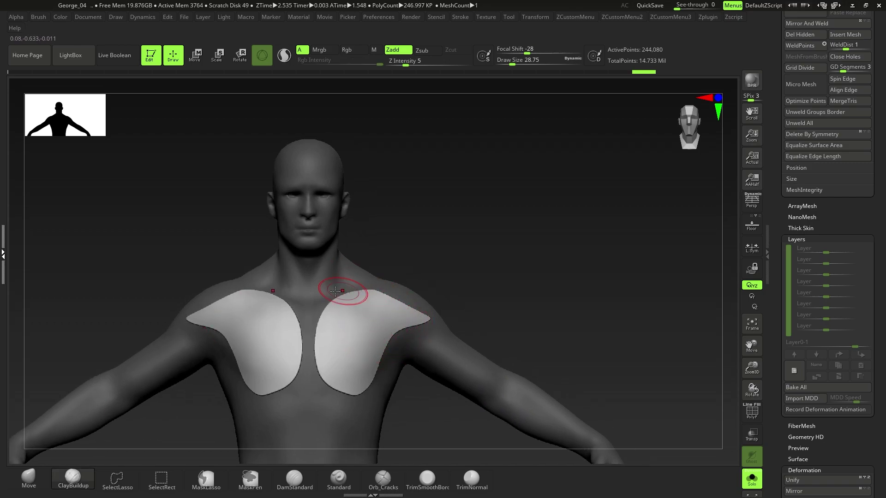
{"action": "key", "text": "ctrl"}
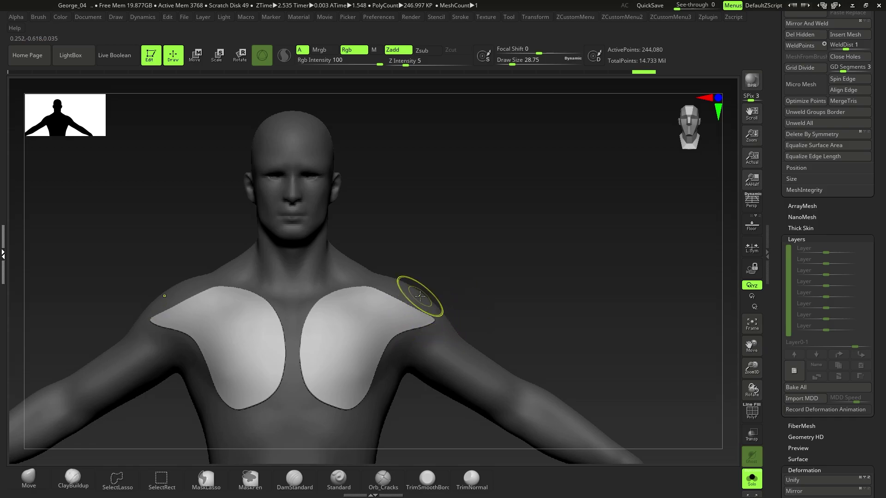
{"action": "left_click_drag", "start_coordinate": [441, 354], "coordinate": [449, 341]}
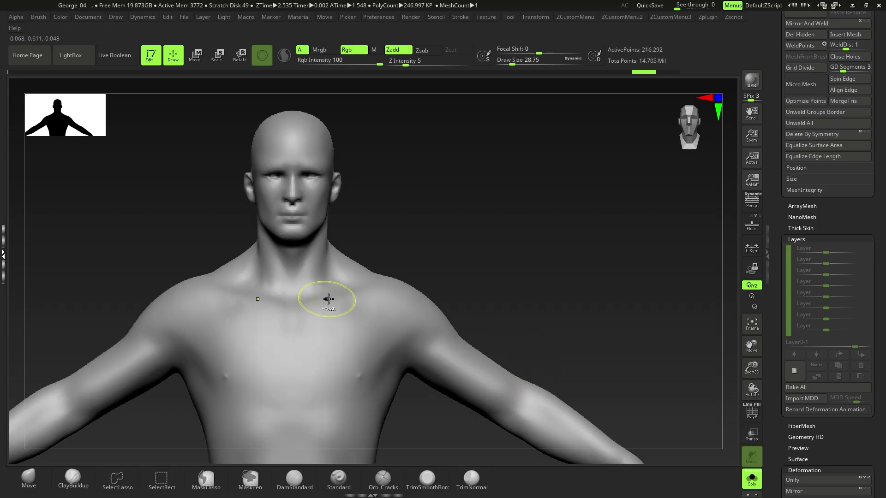
Step: Lasso a mirrored chest patch extending onto the shoulders and trim off its outer shoulder ends
{"action": "mouse_move", "coordinate": [368, 285]}
{"action": "left_mouse_down", "text": "ctrl"}
{"action": "mouse_move", "coordinate": [375, 288]}
{"action": "mouse_move", "coordinate": [313, 350]}
{"action": "mouse_move", "coordinate": [326, 419]}
{"action": "mouse_move", "coordinate": [372, 287]}
{"action": "left_mouse_up", "text": "ctrl"}
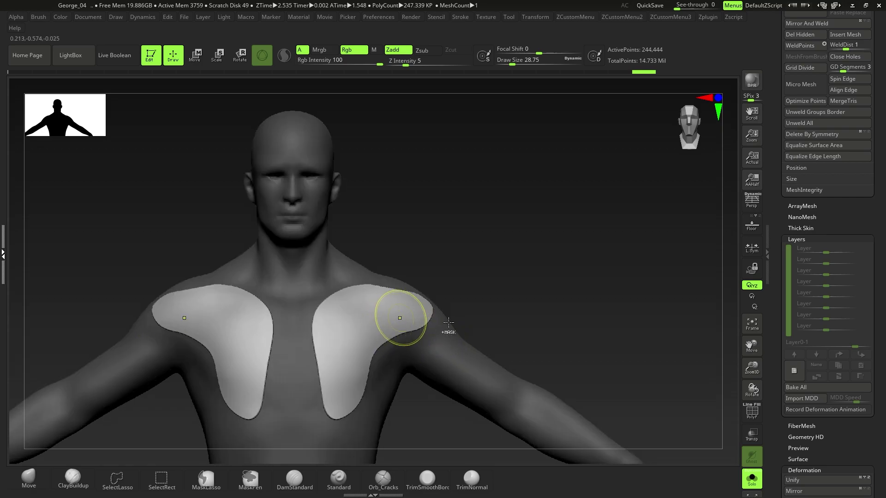
{"action": "left_click", "coordinate": [448, 323]}
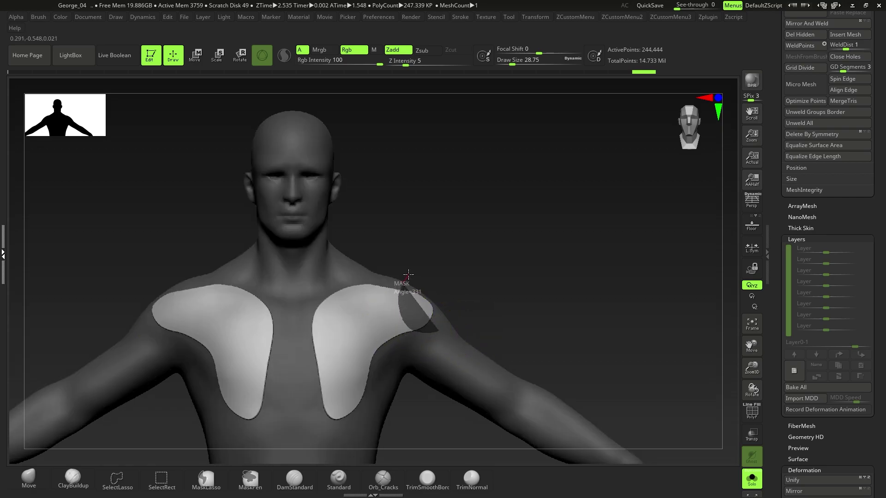
{"action": "left_click_drag", "start_coordinate": [409, 274], "coordinate": [405, 273], "text": "ctrl"}
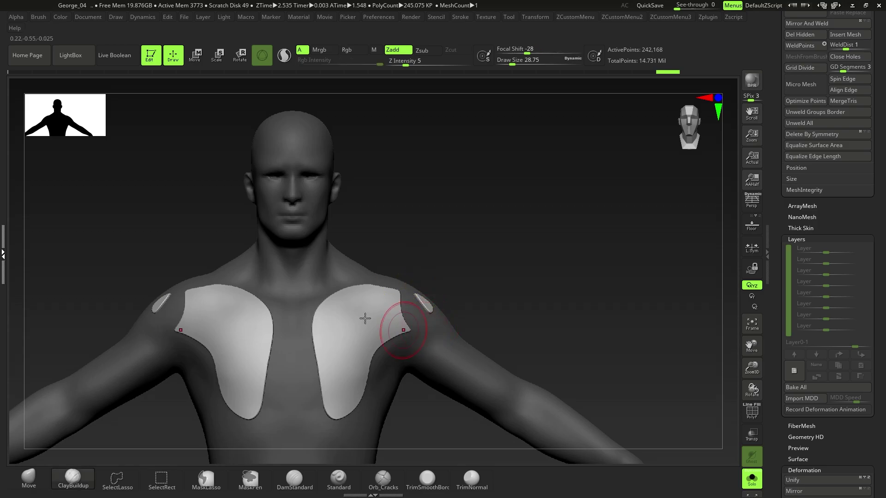
{"action": "mouse_move", "coordinate": [417, 298]}
{"action": "left_mouse_down", "text": "ctrl"}
{"action": "mouse_move", "coordinate": [435, 320]}
{"action": "mouse_move", "coordinate": [427, 278]}
{"action": "mouse_move", "coordinate": [452, 296]}
{"action": "left_mouse_up", "text": "ctrl"}
{"action": "key", "text": "ctrl+z"}
{"action": "mouse_move", "coordinate": [445, 328]}
{"action": "left_mouse_down", "text": "ctrl"}
{"action": "mouse_move", "coordinate": [432, 277]}
{"action": "mouse_move", "coordinate": [439, 279]}
{"action": "left_mouse_up", "text": "ctrl"}
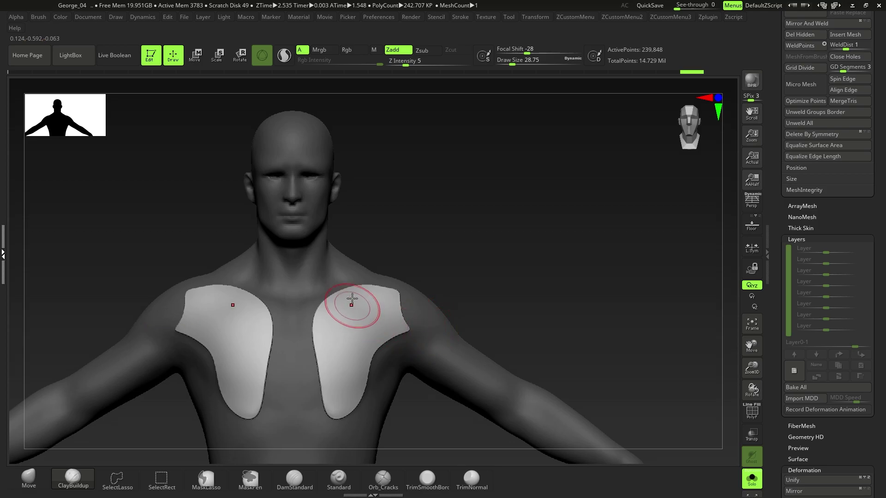
Step: Extend the upper inner corner of the chest patches toward the neck with another lasso shape
{"action": "left_click_drag", "start_coordinate": [327, 286], "coordinate": [315, 303], "text": "ctrl"}
{"action": "left_click_drag", "start_coordinate": [337, 332], "coordinate": [370, 299], "text": "ctrl"}
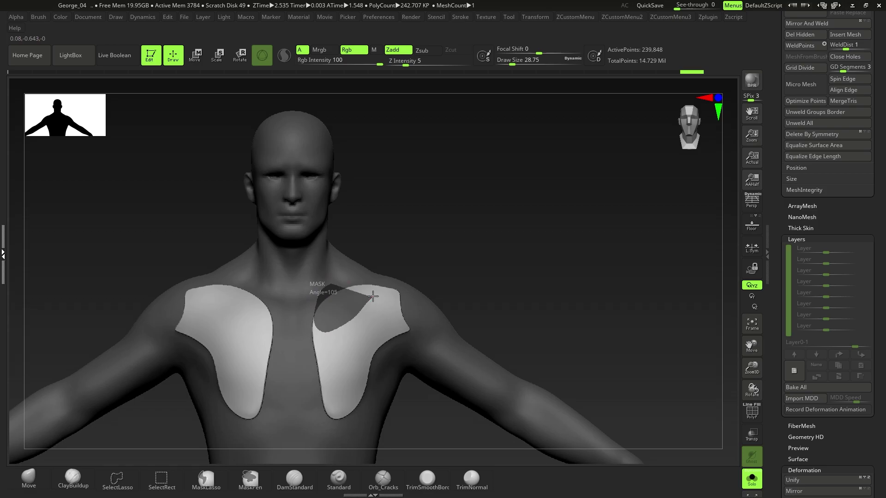
{"action": "left_click_drag", "start_coordinate": [373, 296], "coordinate": [375, 296], "text": "ctrl"}
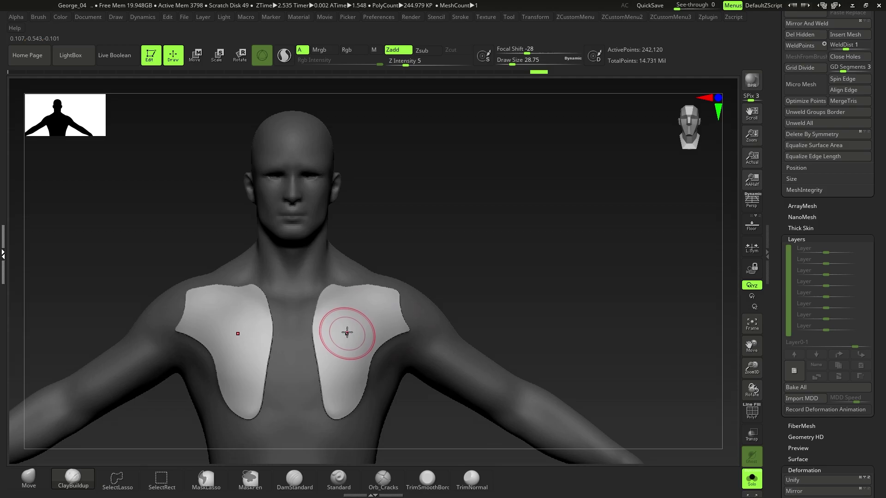
Step: Try a second patch overlapping the upper chest, then undo it along with the earlier patch edits
{"action": "right_click_drag", "start_coordinate": [398, 300], "coordinate": [387, 328]}
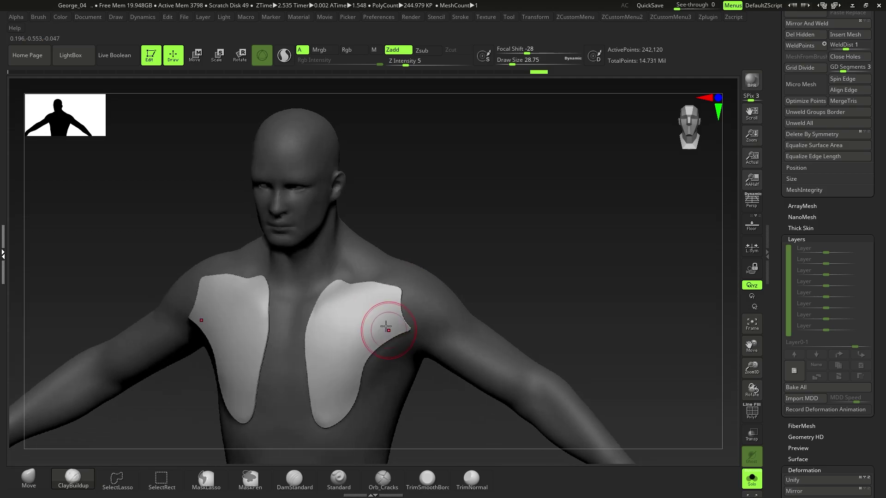
{"action": "mouse_move", "coordinate": [341, 289]}
{"action": "left_mouse_down", "text": "ctrl"}
{"action": "mouse_move", "coordinate": [362, 301]}
{"action": "mouse_move", "coordinate": [415, 293]}
{"action": "left_mouse_up", "text": "ctrl"}
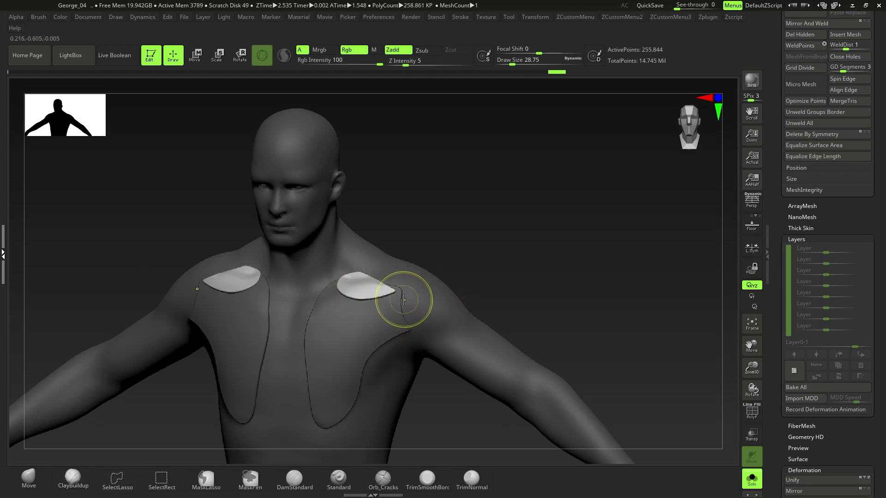
{"action": "key", "text": "ctrl+z"}
{"action": "mouse_move", "coordinate": [402, 308]}
{"action": "right_mouse_down", "text": "shift"}
{"action": "mouse_move", "coordinate": [405, 318]}
{"action": "mouse_move", "coordinate": [383, 292]}
{"action": "right_mouse_up", "text": "shift"}
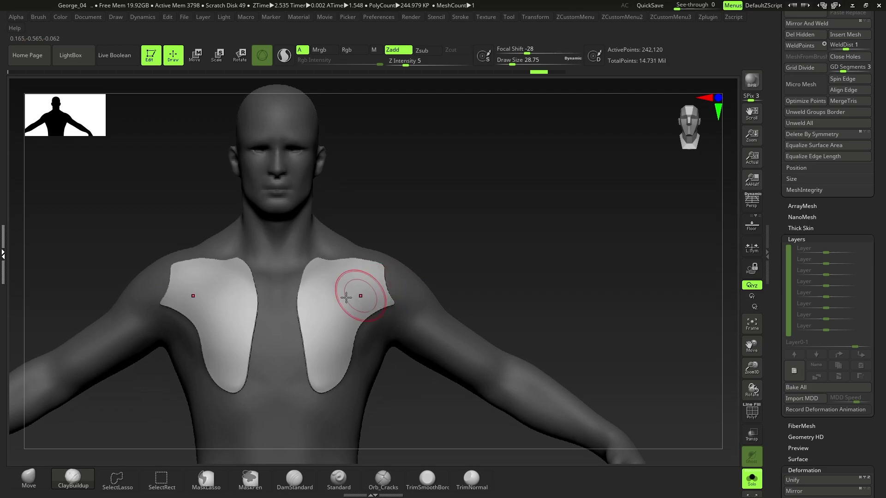
{"action": "key", "text": "ctrl+z"}
{"action": "key", "text": "ctrl+z"}
{"action": "key", "text": "ctrl+z"}
{"action": "key", "text": "ctrl+z"}
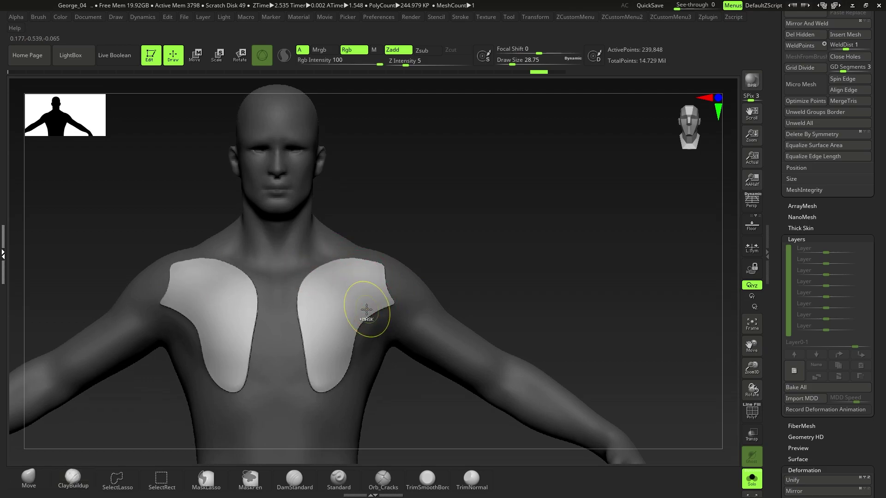
Step: Lasso new mirrored chest patches, extend their upper inner corners toward the neck and trim off the outer shoulder points
{"action": "mouse_move", "coordinate": [345, 259]}
{"action": "left_mouse_down", "text": "ctrl"}
{"action": "mouse_move", "coordinate": [286, 283]}
{"action": "mouse_move", "coordinate": [319, 392]}
{"action": "mouse_move", "coordinate": [408, 284]}
{"action": "left_mouse_up", "text": "ctrl"}
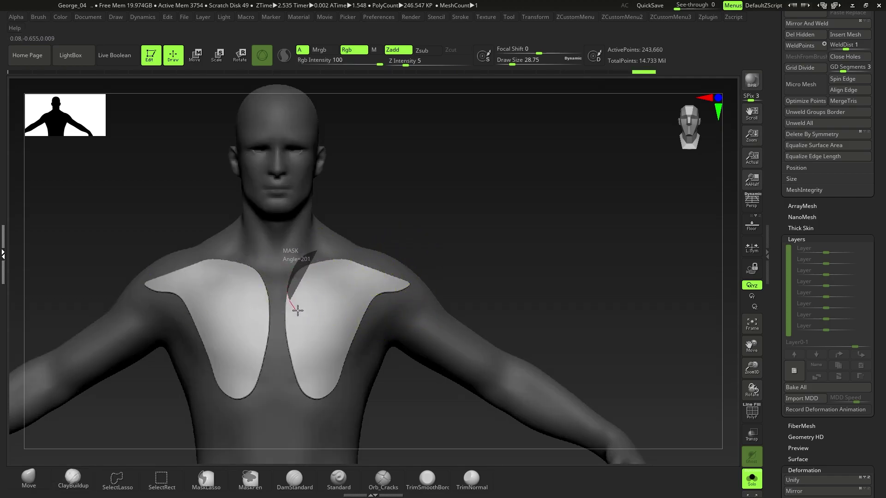
{"action": "left_click_drag", "start_coordinate": [296, 310], "coordinate": [324, 306], "text": "ctrl"}
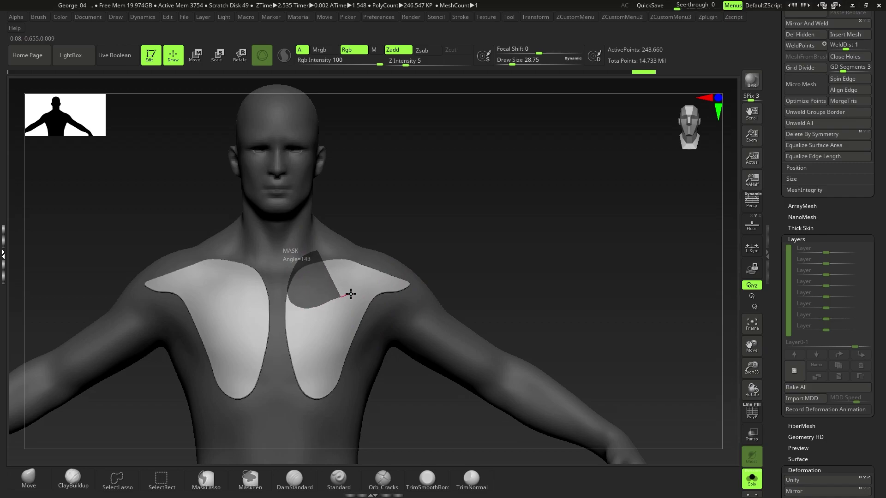
{"action": "left_click_drag", "start_coordinate": [351, 293], "coordinate": [350, 294], "text": "ctrl"}
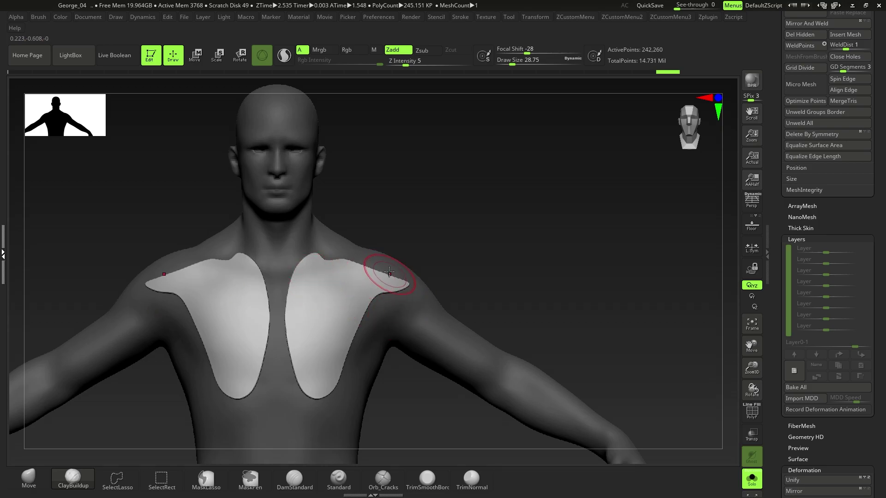
{"action": "key", "text": "ctrl"}
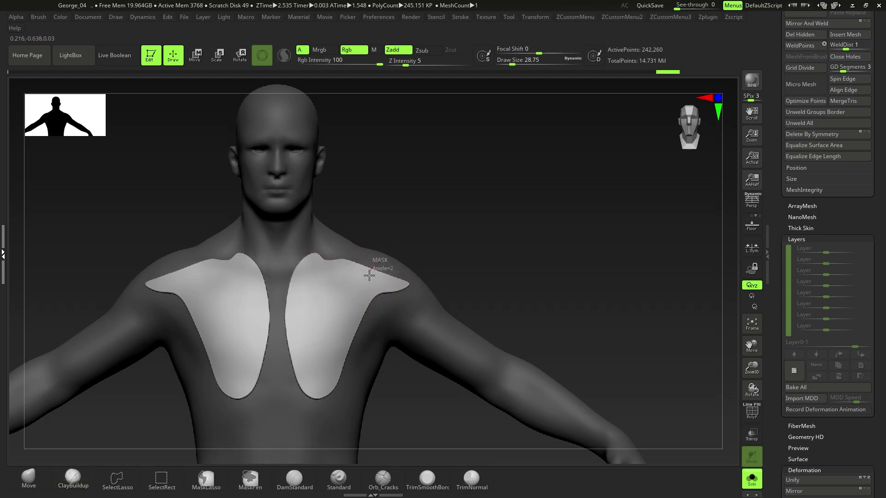
{"action": "left_click_drag", "start_coordinate": [387, 314], "coordinate": [433, 280], "text": "ctrl"}
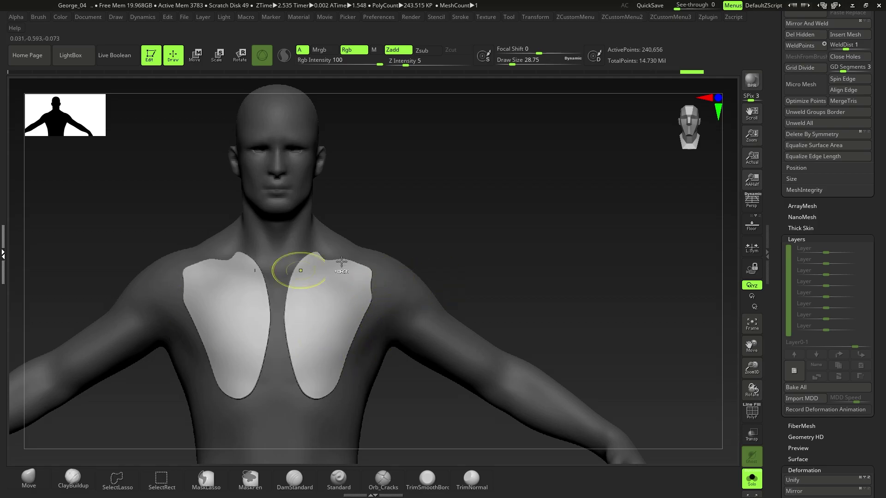
Step: Dock the Stroke palette beside the canvas and switch the masking brush's stroke from Lasso to Circle
{"action": "left_click", "coordinate": [3, 251]}
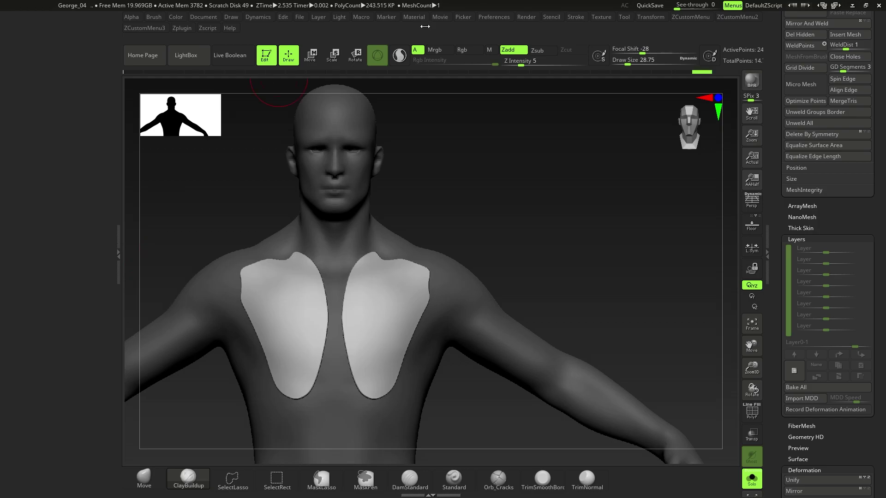
{"action": "left_click", "coordinate": [576, 17]}
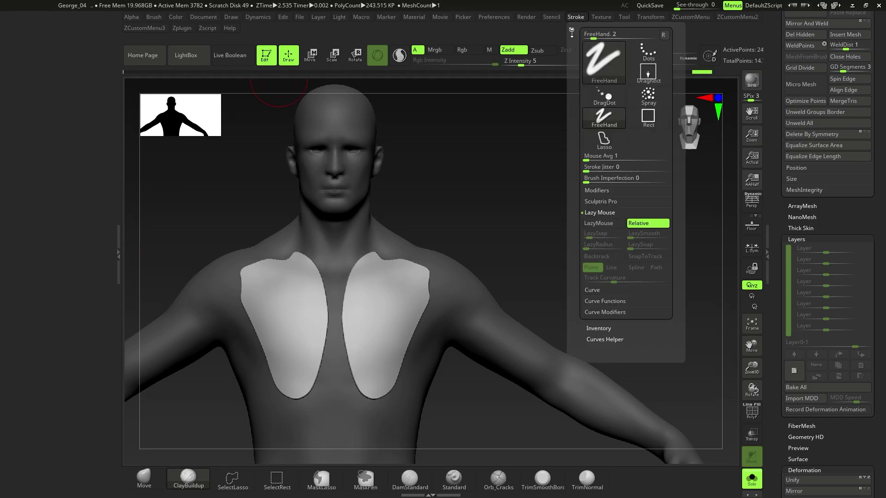
{"action": "left_click_drag", "start_coordinate": [572, 29], "coordinate": [46, 92]}
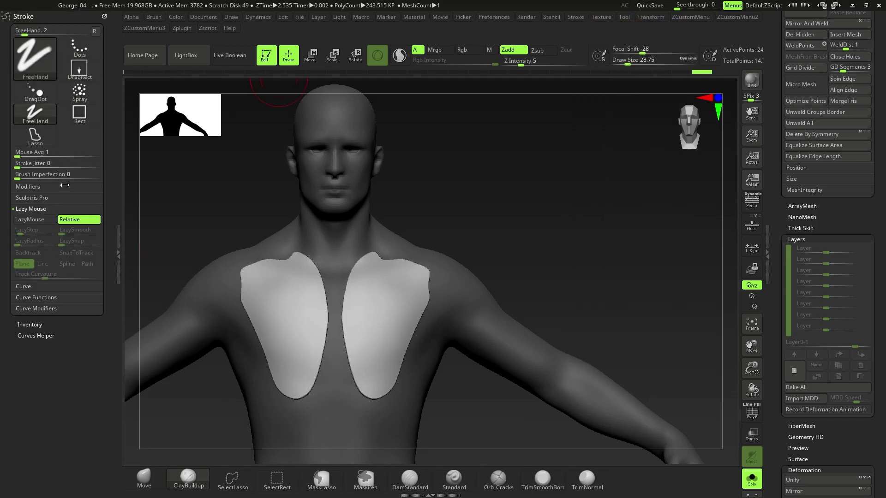
{"action": "left_click", "coordinate": [80, 113]}
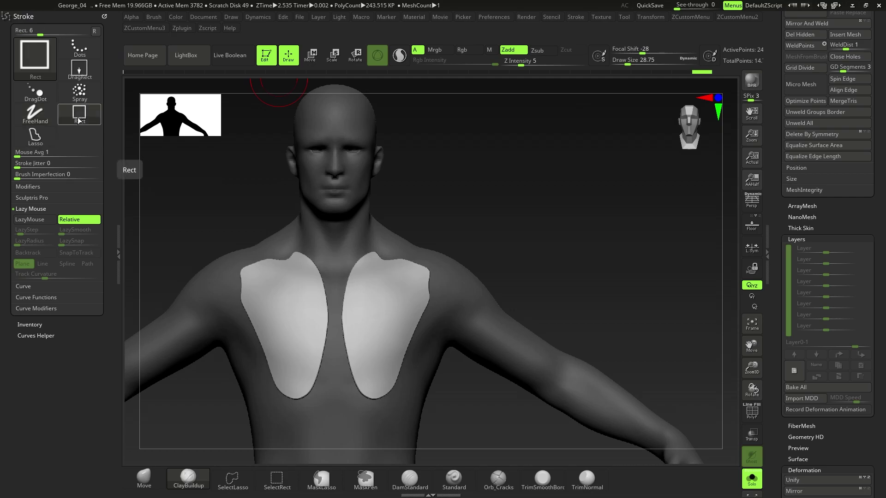
{"action": "key", "text": "ctrl"}
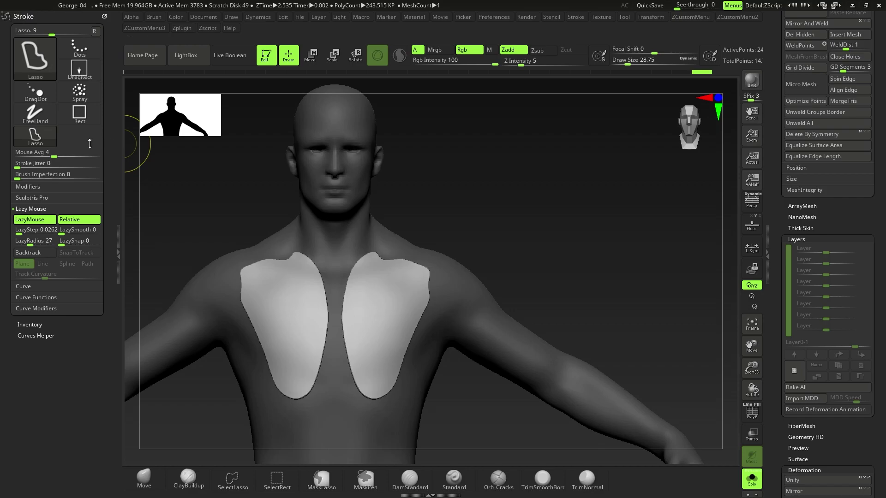
{"action": "left_click", "coordinate": [46, 140]}
{"action": "left_click", "coordinate": [53, 181]}
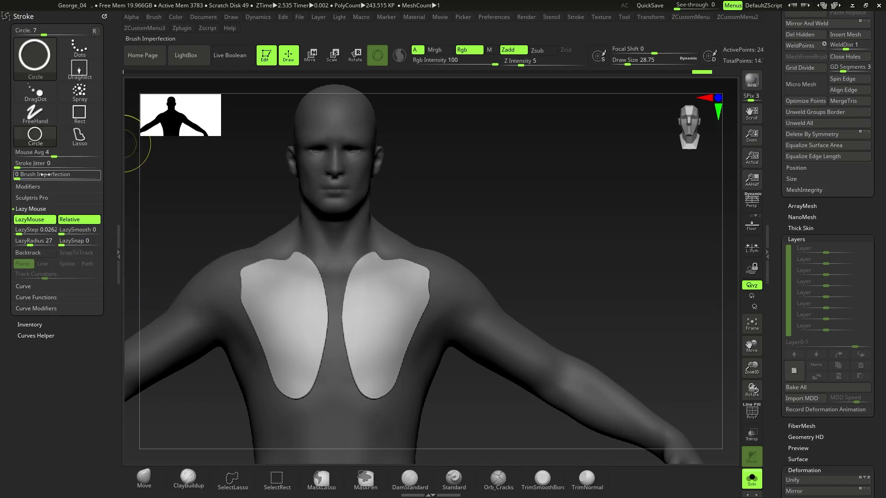
Step: Cut a circular hole into each chest patch and add a circular bulge to its lower outer edge
{"action": "left_click_drag", "start_coordinate": [374, 295], "coordinate": [395, 320]}
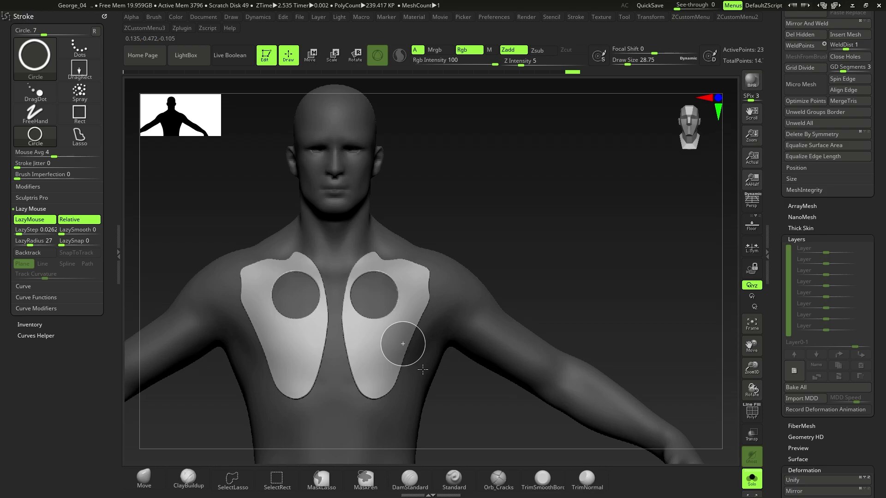
{"action": "left_click_drag", "start_coordinate": [423, 369], "coordinate": [423, 371], "text": "ctrl+alt"}
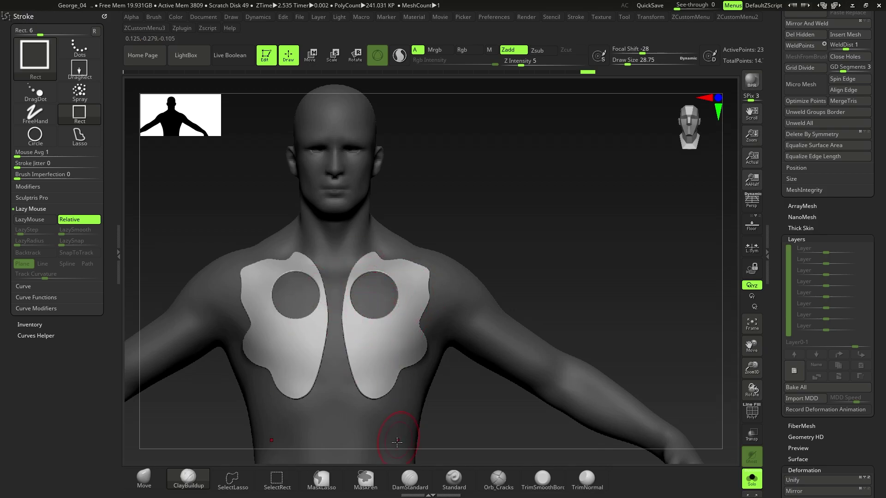
{"action": "key", "text": "ctrl+shift"}
{"action": "key", "text": "ctrl"}
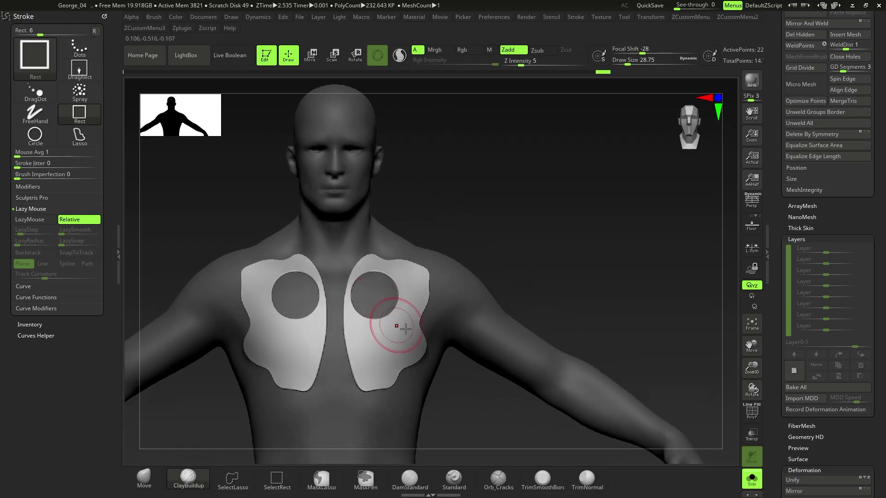
Step: Draw mirrored circular patches on the ribs, overlapping the lower edges of the chest patches
{"action": "right_click_drag", "start_coordinate": [350, 342], "coordinate": [353, 310], "text": "alt"}
{"action": "mouse_move", "coordinate": [362, 337]}
{"action": "left_mouse_down", "text": "ctrl"}
{"action": "mouse_move", "coordinate": [397, 378]}
{"action": "mouse_move", "coordinate": [421, 369]}
{"action": "left_mouse_up", "text": "ctrl"}
{"action": "key", "text": "ctrl+z"}
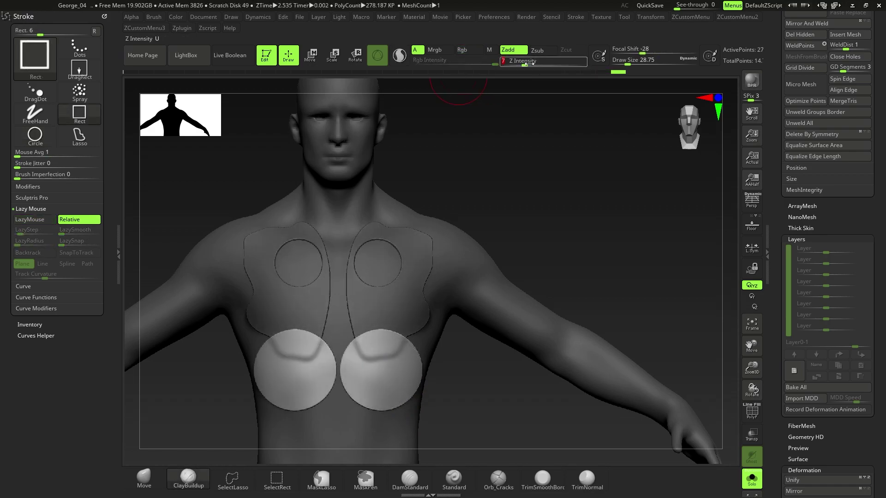
Step: Raise the Z Intensity to 12 and draw mirrored circular patches over the middle of the chest
{"action": "left_click_drag", "start_coordinate": [527, 64], "coordinate": [531, 64]}
{"action": "left_click_drag", "start_coordinate": [380, 226], "coordinate": [410, 257], "text": "ctrl"}
{"action": "mouse_move", "coordinate": [386, 280]}
{"action": "right_mouse_down"}
{"action": "mouse_move", "coordinate": [370, 243]}
{"action": "mouse_move", "coordinate": [389, 271]}
{"action": "right_mouse_up"}
{"action": "key", "text": "ctrl+z"}
{"action": "left_click_drag", "start_coordinate": [370, 295], "coordinate": [392, 325], "text": "ctrl"}
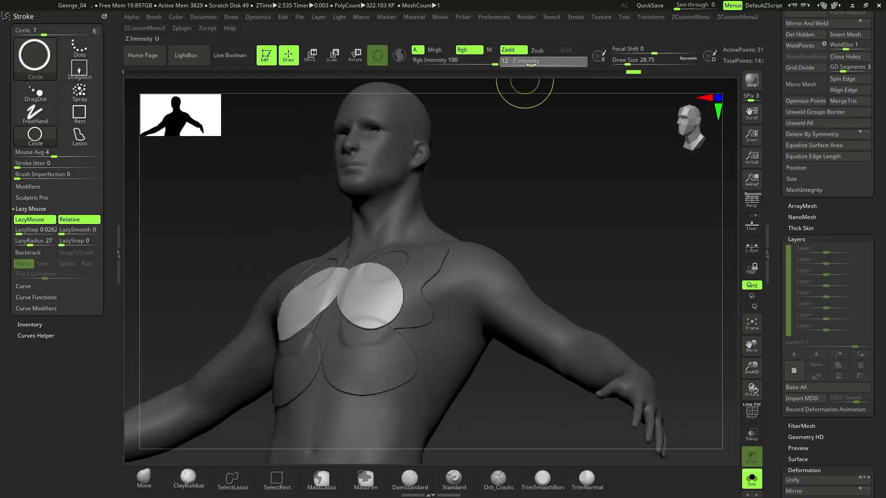
Step: Set the Z Intensity to 17 and draw mirrored round plates over the outer chest and shoulders
{"action": "left_click_drag", "start_coordinate": [531, 64], "coordinate": [536, 64]}
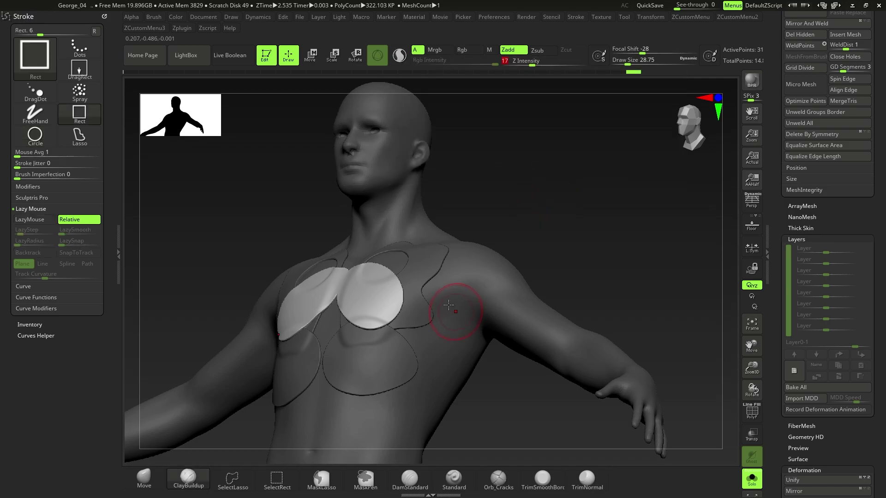
{"action": "left_click_drag", "start_coordinate": [420, 273], "coordinate": [452, 325], "text": "ctrl+shift"}
{"action": "mouse_move", "coordinate": [518, 362]}
{"action": "left_mouse_down"}
{"action": "mouse_move", "coordinate": [413, 279]}
{"action": "mouse_move", "coordinate": [505, 353]}
{"action": "left_mouse_up"}
{"action": "key", "text": "ctrl+z"}
Step: Set the Z Intensity to 13 and draw large mirrored round plates over the ribs, joining at the body's centre
{"action": "left_click_drag", "start_coordinate": [544, 64], "coordinate": [546, 64]}
{"action": "left_click_drag", "start_coordinate": [368, 354], "coordinate": [411, 389], "text": "ctrl"}
{"action": "right_click_drag", "start_coordinate": [411, 391], "coordinate": [419, 410]}
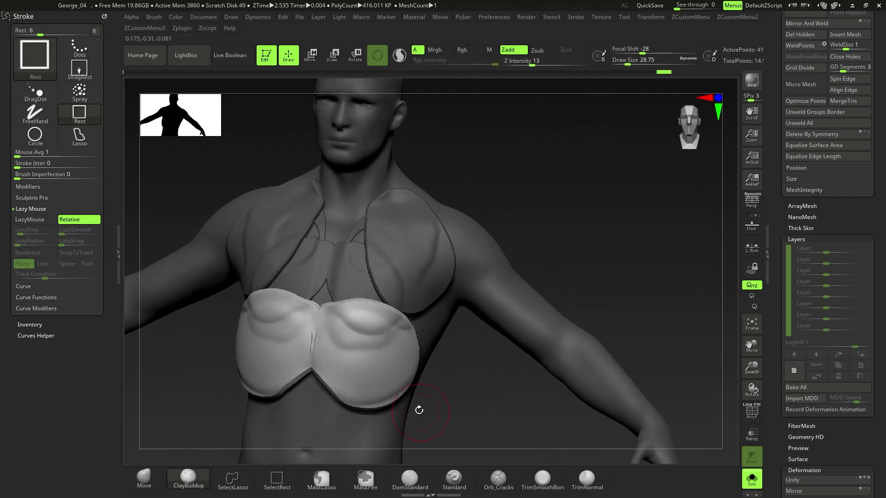
{"action": "right_click_drag", "start_coordinate": [366, 326], "coordinate": [365, 360]}
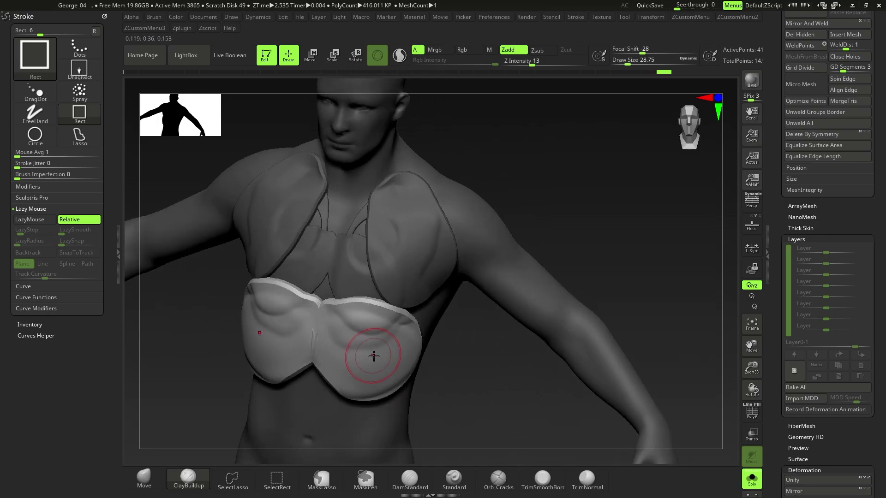
Step: Inspect the rib plate's centre seam up close, then clear the mask and view the layered plates from the front
{"action": "key", "text": "w"}
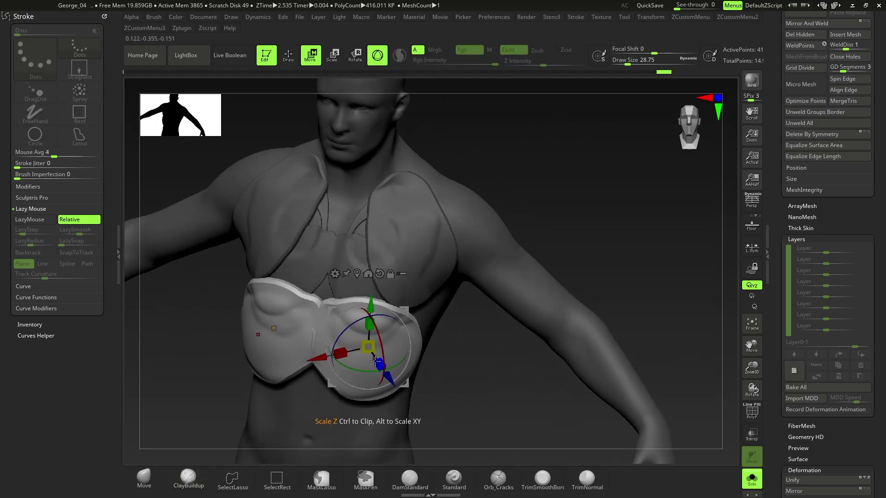
{"action": "left_click", "coordinate": [280, 353]}
{"action": "right_click_drag", "start_coordinate": [279, 352], "coordinate": [333, 366], "text": "ctrl"}
{"action": "left_click_drag", "start_coordinate": [233, 375], "coordinate": [235, 372]}
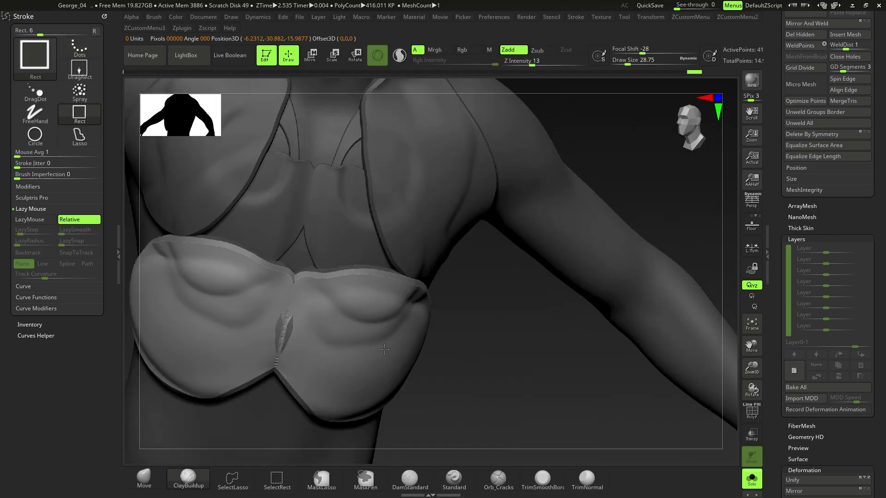
{"action": "mouse_move", "coordinate": [443, 323]}
{"action": "right_mouse_down"}
{"action": "mouse_move", "coordinate": [466, 332]}
{"action": "mouse_move", "coordinate": [407, 287]}
{"action": "right_mouse_up"}
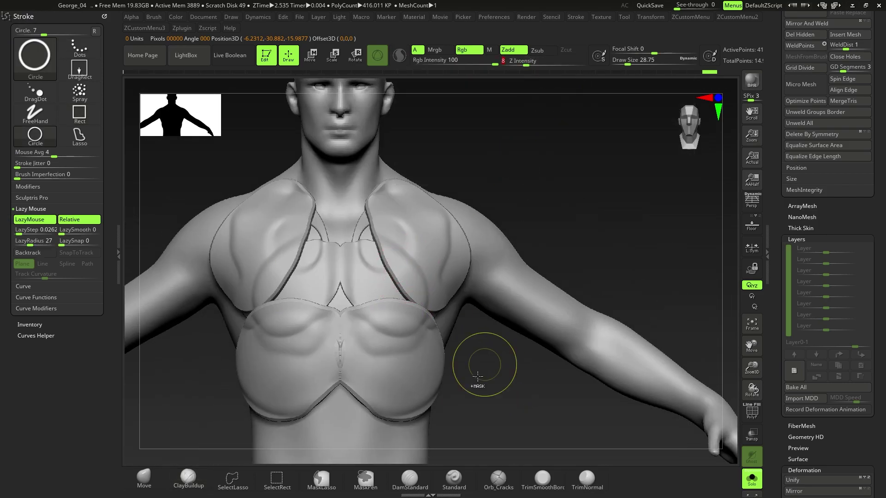
Step: Draw mirrored circular patches on the upper arms, add a lasso-stroke patch across the chest, and clear the mask
{"action": "left_click_drag", "start_coordinate": [524, 294], "coordinate": [538, 308], "text": "ctrl"}
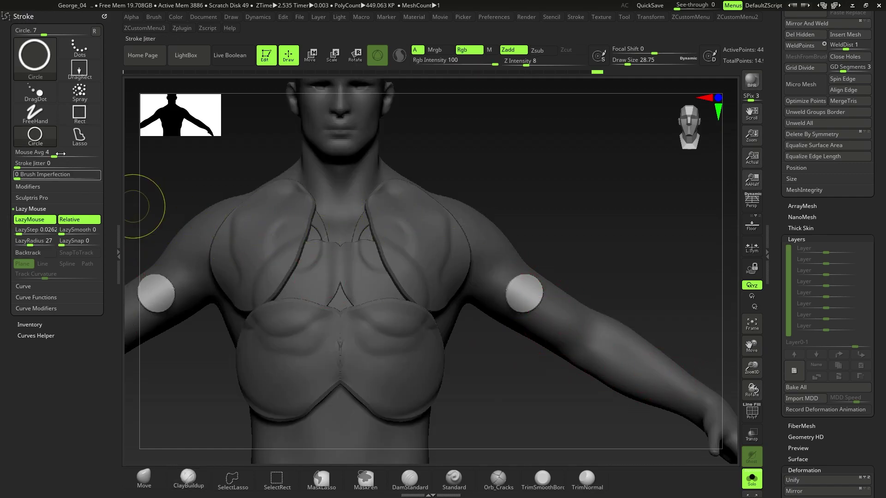
{"action": "left_click", "coordinate": [80, 143]}
{"action": "mouse_move", "coordinate": [369, 214]}
{"action": "left_mouse_down", "text": "ctrl"}
{"action": "mouse_move", "coordinate": [459, 251]}
{"action": "mouse_move", "coordinate": [461, 309]}
{"action": "left_mouse_up", "text": "ctrl"}
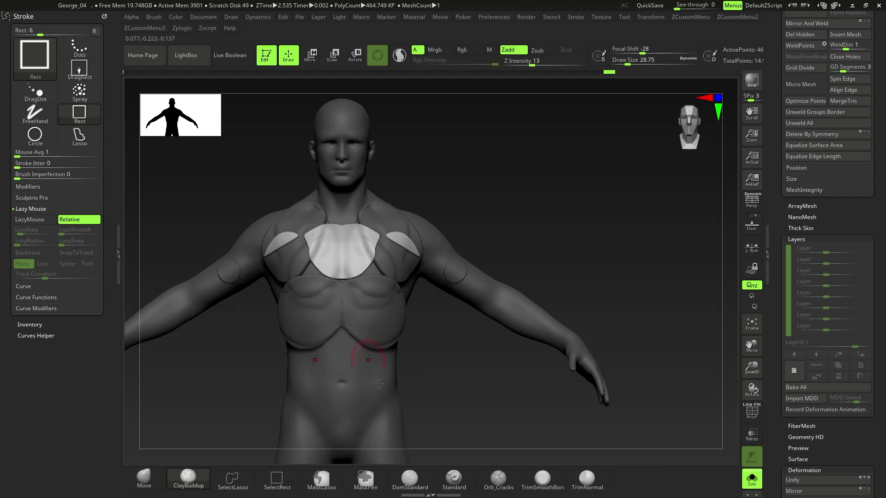
{"action": "left_click", "coordinate": [417, 375], "text": "ctrl"}
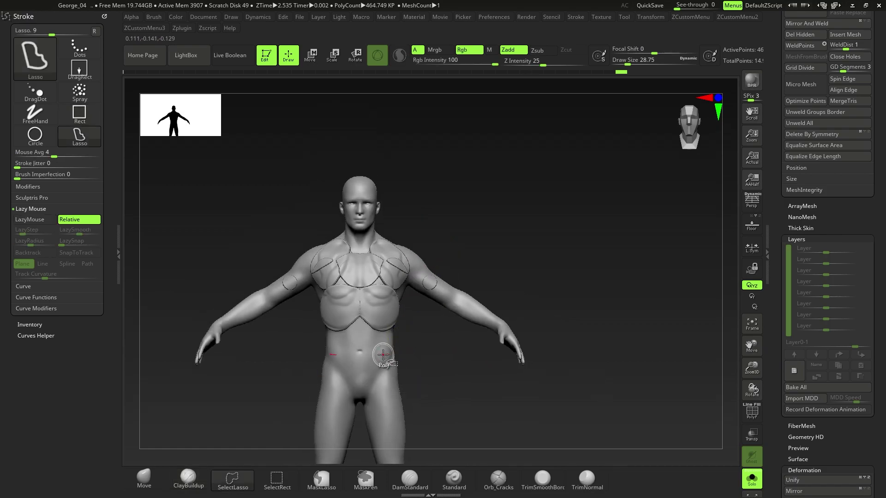
Step: Isolate the body's polygroups from the armour plates and split the hidden plates into a separate subtool
{"action": "left_click", "coordinate": [383, 355], "text": "ctrl+shift"}
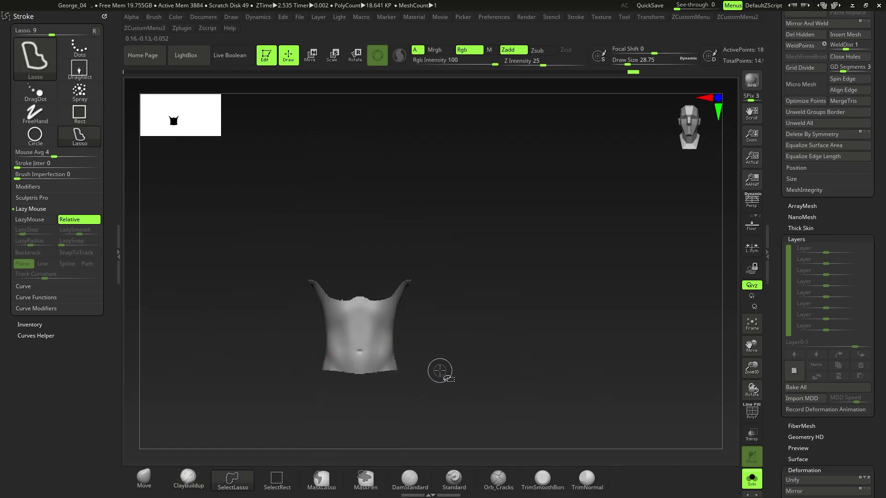
{"action": "left_click", "coordinate": [439, 370], "text": "ctrl+shift"}
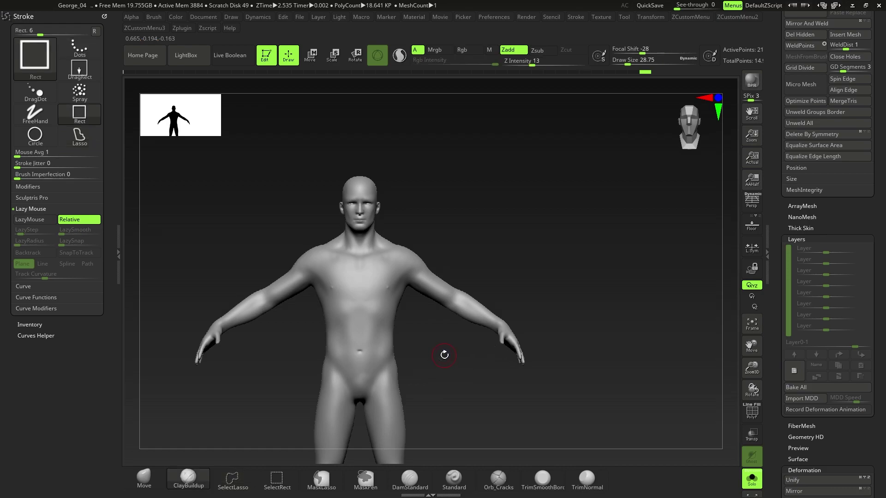
{"action": "key", "text": "space"}
{"action": "left_click", "coordinate": [434, 422]}
Step: Select the Nickz_humanMaleAverage2 plates subtool in the subtool list and show it alone
{"action": "left_click_drag", "start_coordinate": [882, 267], "coordinate": [868, 372]}
{"action": "scroll", "coordinate": [868, 372], "scroll_direction": "up", "scroll_amount": 8}
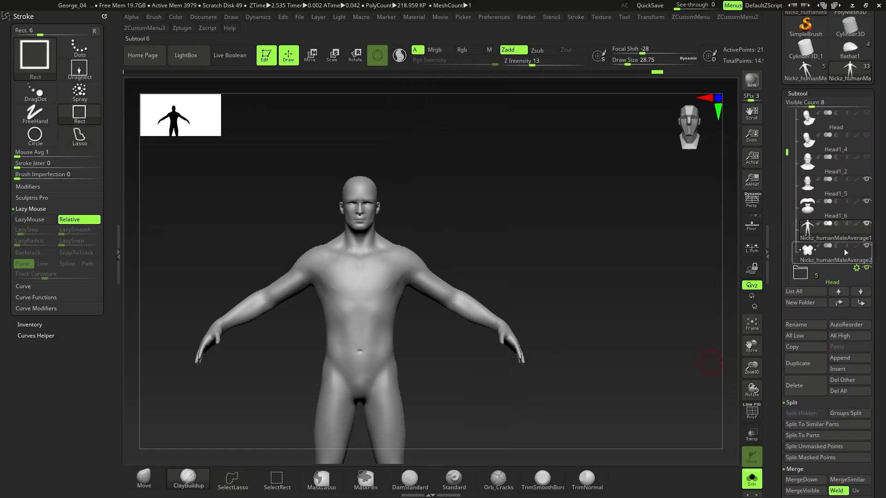
{"action": "scroll", "coordinate": [801, 279], "scroll_direction": "down", "scroll_amount": 3}
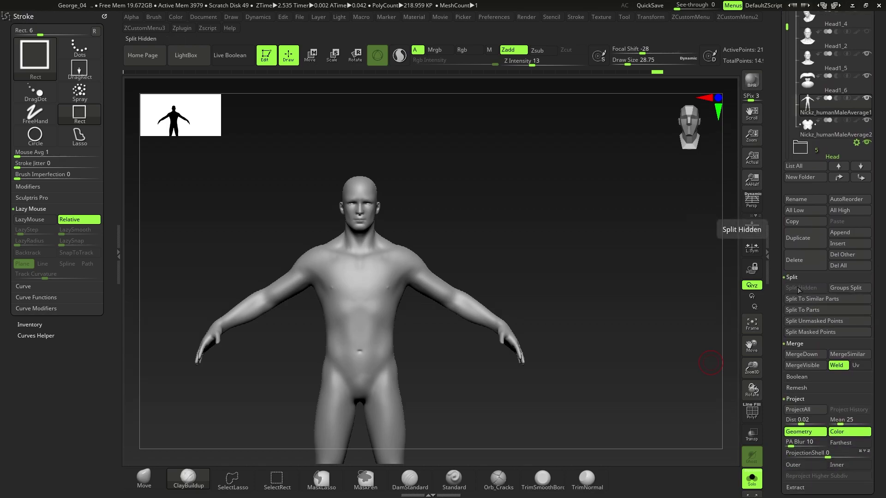
{"action": "scroll", "coordinate": [854, 228], "scroll_direction": "up", "scroll_amount": 2}
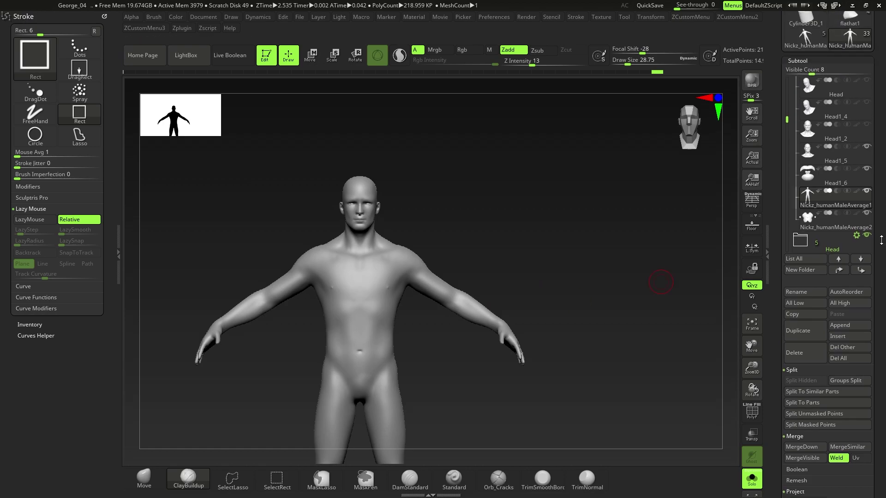
{"action": "left_click", "coordinate": [853, 234]}
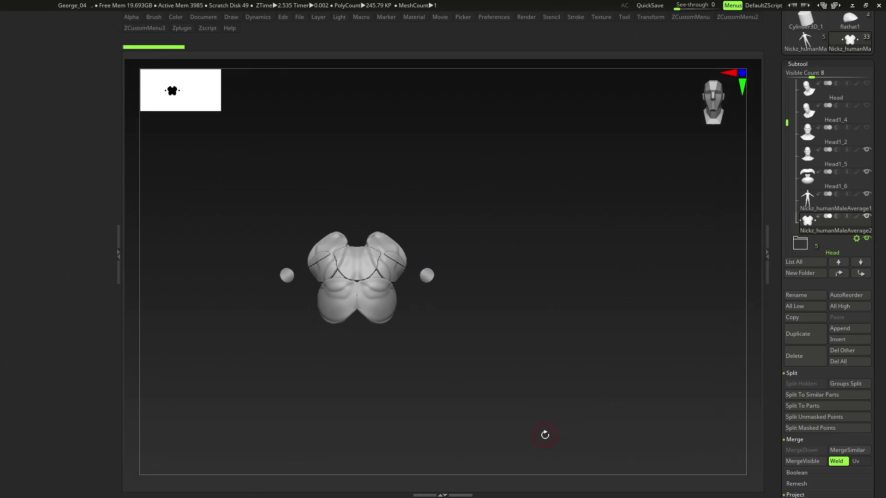
Step: Dock the ZCustomMenu palette in the side tray
{"action": "left_click", "coordinate": [690, 18]}
{"action": "left_click", "coordinate": [134, 28]}
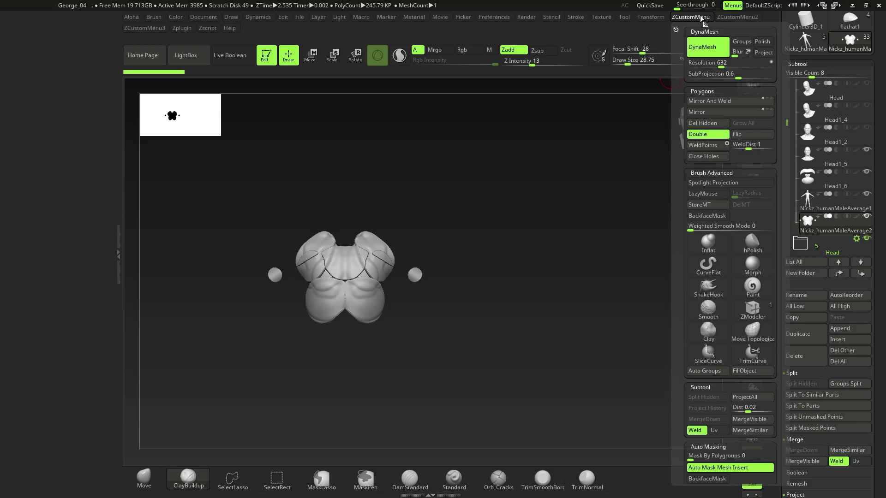
{"action": "left_click", "coordinate": [705, 19]}
{"action": "left_click_drag", "start_coordinate": [673, 29], "coordinate": [56, 126]}
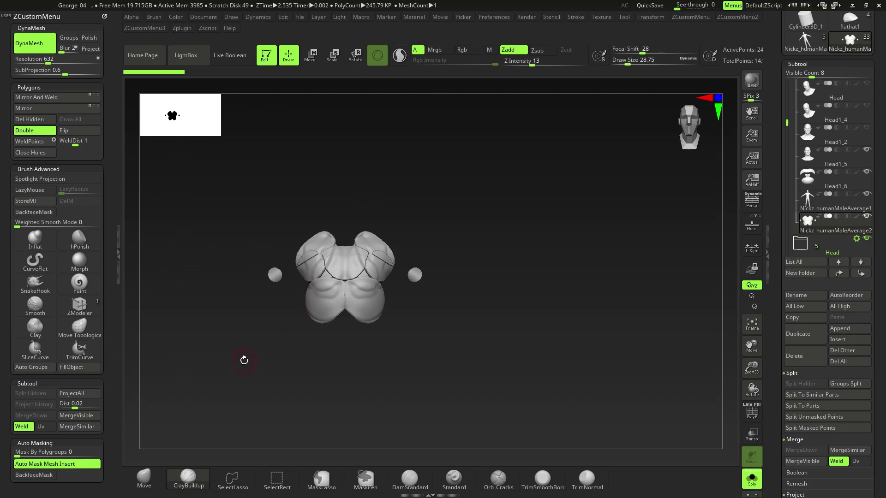
Step: Activate the SnakeHook brush and call up the custom menu over the canvas
{"action": "key", "text": "b"}
{"action": "key", "text": "s"}
{"action": "key", "text": "h"}
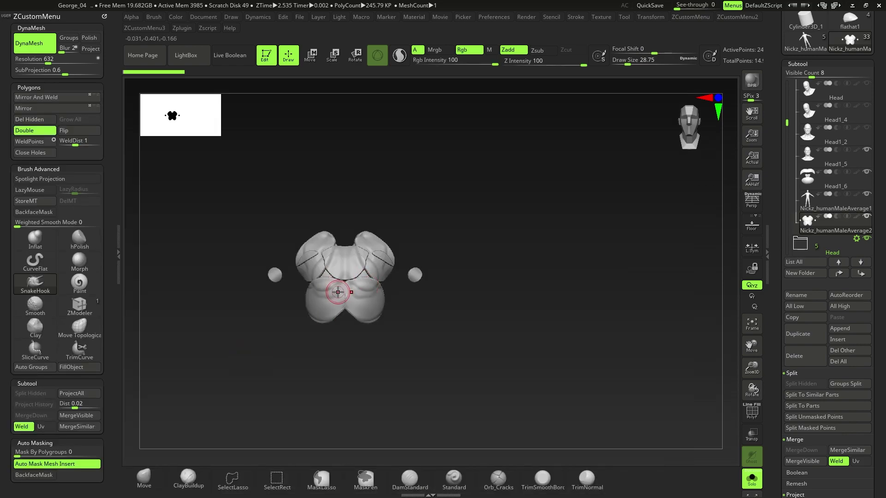
{"action": "key", "text": "1"}
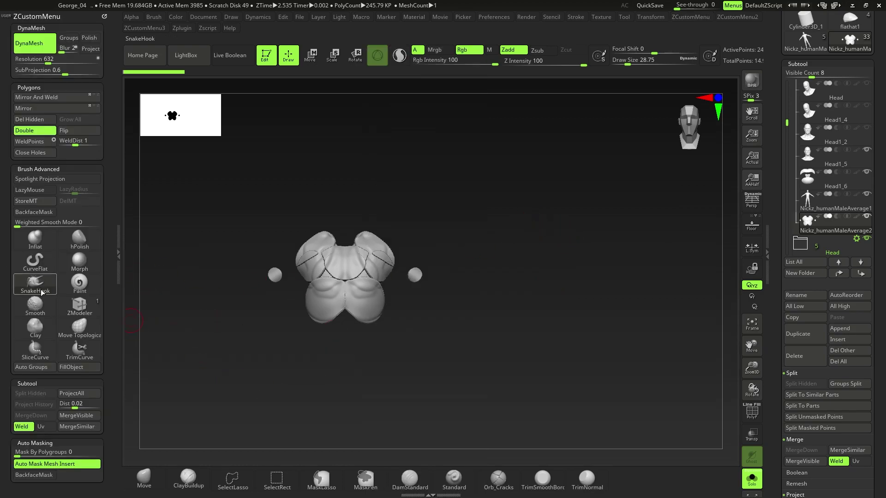
Step: Enable interface customization and remove the SnakeHook brush from the custom menu
{"action": "left_click", "coordinate": [502, 19]}
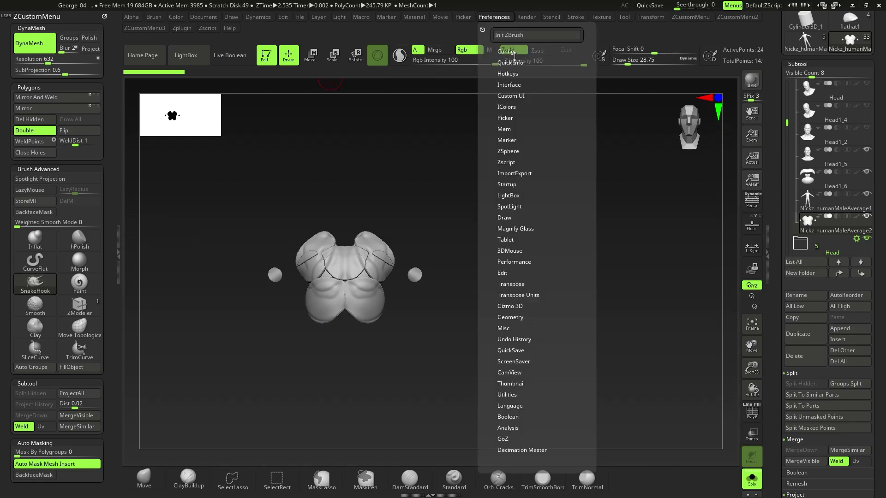
{"action": "left_click", "coordinate": [513, 50]}
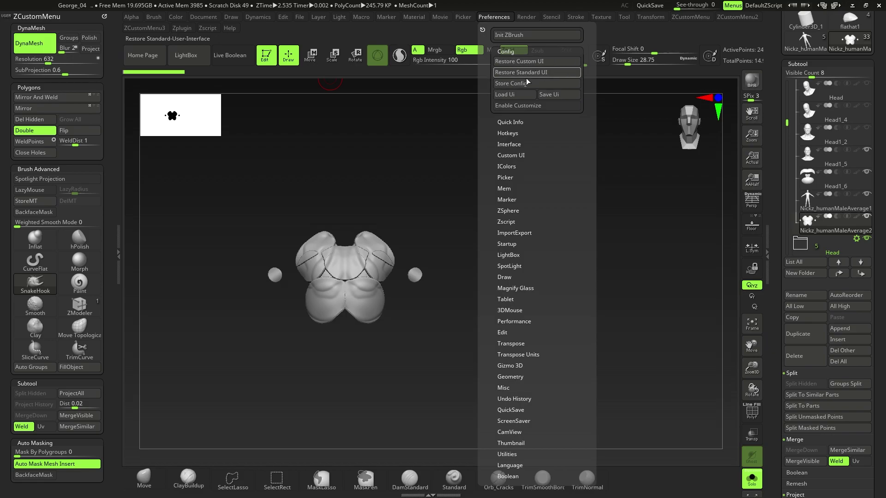
{"action": "left_click", "coordinate": [510, 106]}
{"action": "mouse_move", "coordinate": [64, 300]}
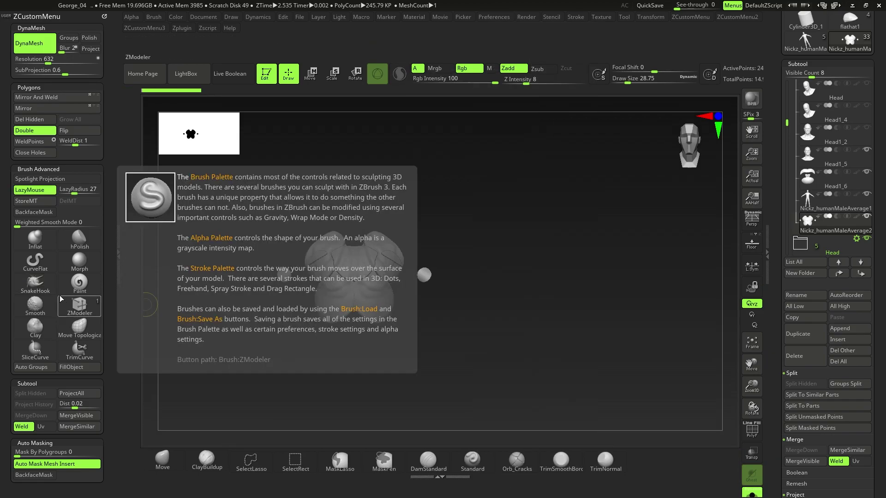
{"action": "left_click_drag", "start_coordinate": [35, 282], "coordinate": [293, 399], "text": "ctrl+alt"}
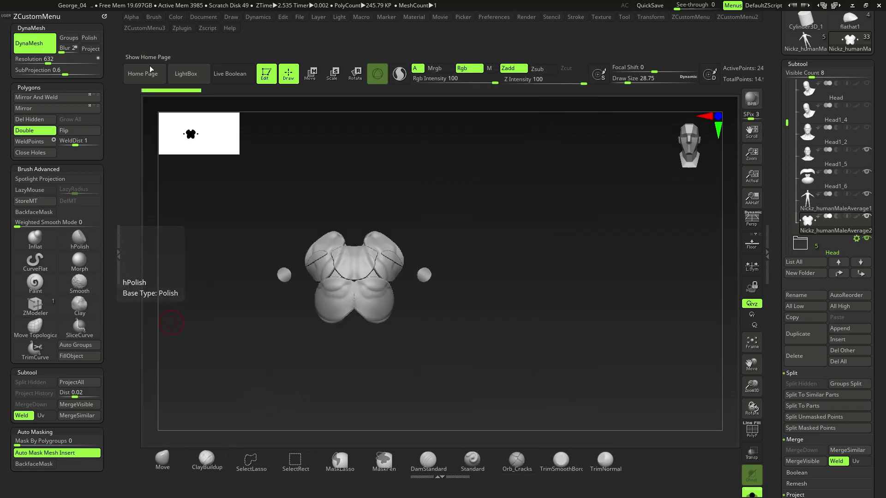
Step: Dock the Brush palette with the custom menu, add the SnakeHook brush to the menu before TrimCurve, and select it
{"action": "left_click", "coordinate": [153, 16]}
{"action": "left_click_drag", "start_coordinate": [148, 25], "coordinate": [44, 17]}
{"action": "mouse_move", "coordinate": [107, 332]}
{"action": "left_mouse_down"}
{"action": "mouse_move", "coordinate": [111, 243]}
{"action": "mouse_move", "coordinate": [111, 316]}
{"action": "left_mouse_up"}
{"action": "left_click_drag", "start_coordinate": [111, 47], "coordinate": [109, 60]}
{"action": "left_click", "coordinate": [24, 16]}
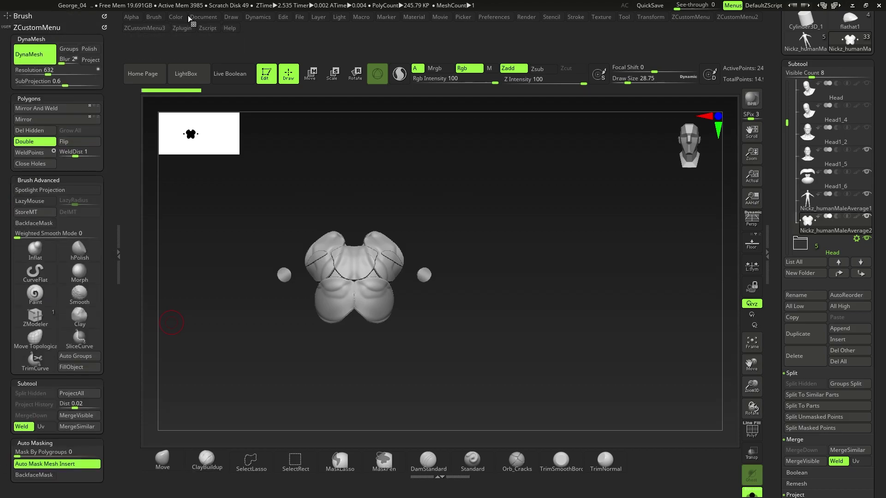
{"action": "left_click", "coordinate": [154, 17]}
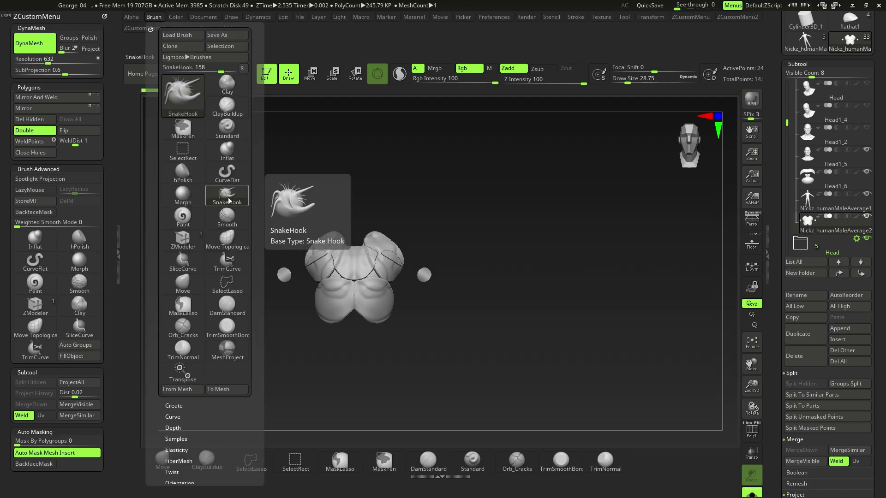
{"action": "mouse_move", "coordinate": [229, 201]}
{"action": "left_mouse_down", "text": "ctrl+alt"}
{"action": "mouse_move", "coordinate": [109, 276]}
{"action": "mouse_move", "coordinate": [41, 282]}
{"action": "mouse_move", "coordinate": [44, 318]}
{"action": "mouse_move", "coordinate": [84, 336]}
{"action": "left_mouse_up", "text": "ctrl+alt"}
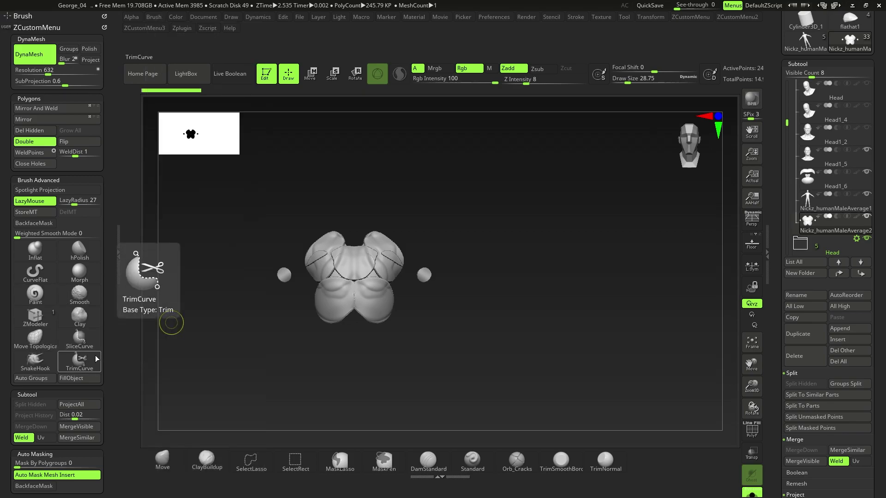
{"action": "left_click", "coordinate": [28, 364]}
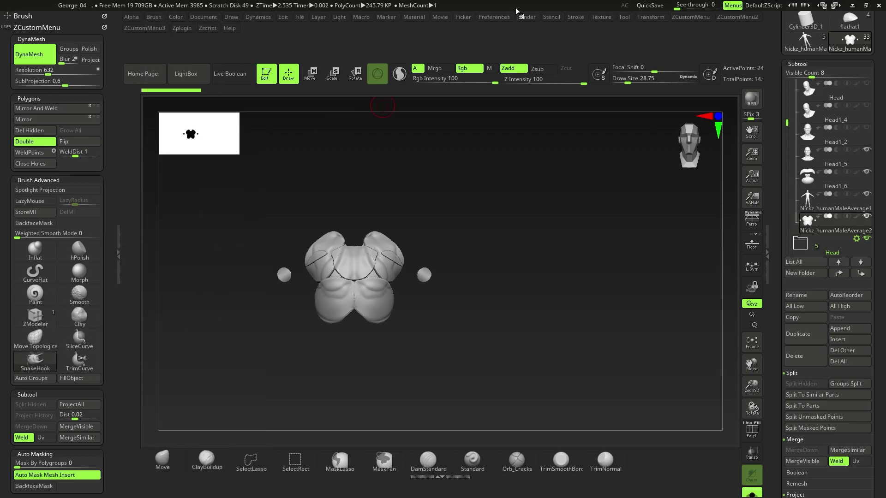
Step: Remove the TrimNormal, TrimSmoothBorder and Orb_Cracks brushes from the brush shelf and view the interface configuration options
{"action": "left_click", "coordinate": [505, 17]}
{"action": "left_click", "coordinate": [622, 465]}
{"action": "left_click_drag", "start_coordinate": [612, 466], "coordinate": [599, 392], "text": "ctrl+alt"}
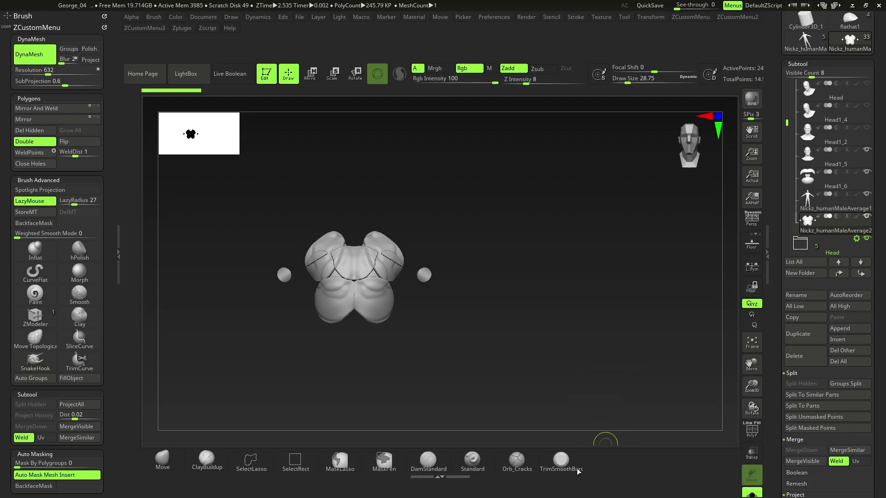
{"action": "left_click_drag", "start_coordinate": [564, 463], "coordinate": [549, 393], "text": "ctrl+alt"}
{"action": "mouse_move", "coordinate": [515, 461]}
{"action": "left_mouse_down", "text": "ctrl+alt"}
{"action": "mouse_move", "coordinate": [514, 356]}
{"action": "mouse_move", "coordinate": [491, 383]}
{"action": "left_mouse_up", "text": "ctrl+alt"}
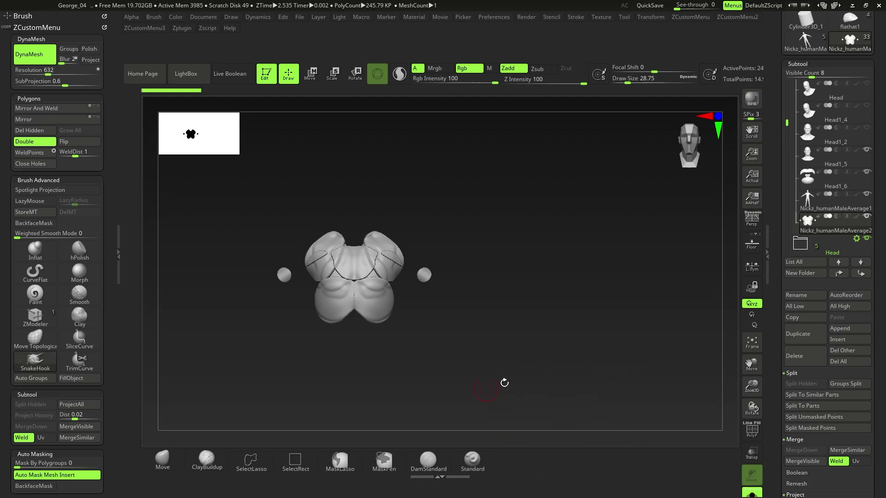
{"action": "left_click", "coordinate": [493, 17]}
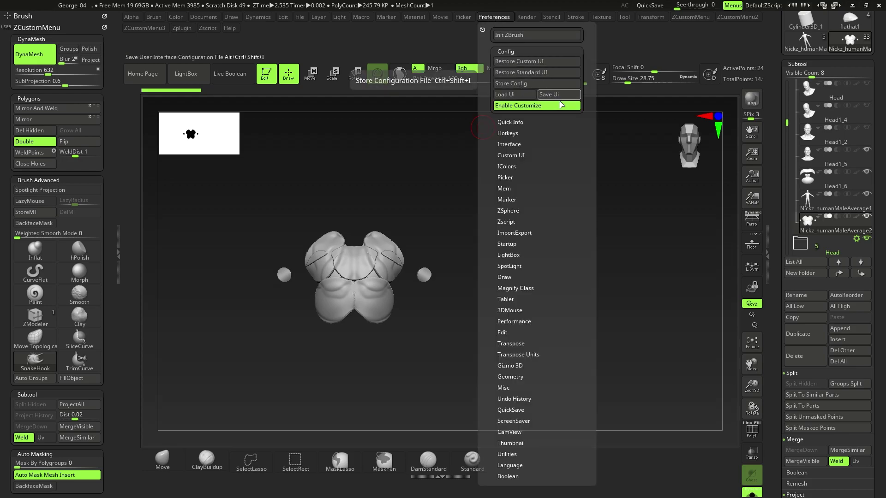
{"action": "left_click", "coordinate": [494, 17]}
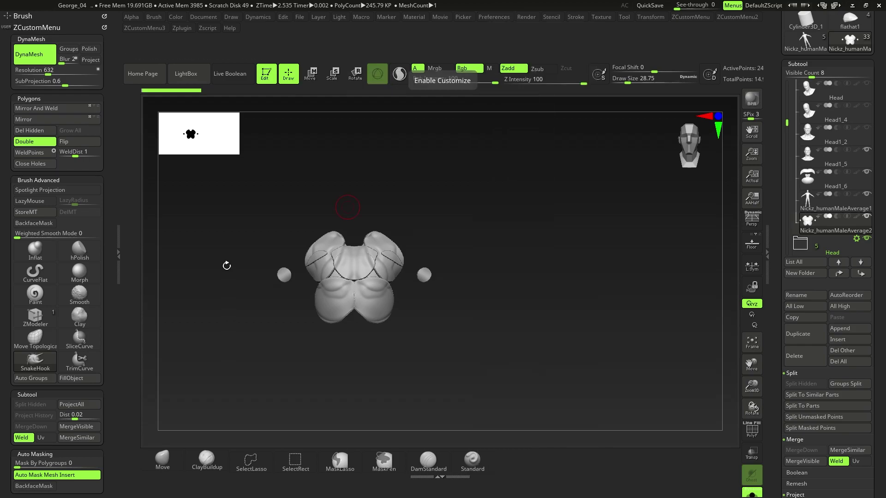
Step: Call up the custom menu over the plates and pick the SnakeHook brush from it
{"action": "right_click_drag", "start_coordinate": [354, 289], "coordinate": [374, 277]}
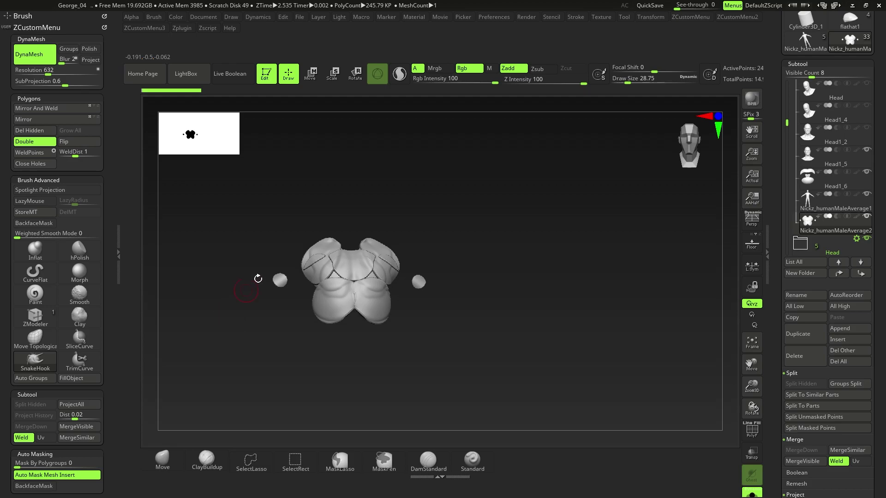
{"action": "key", "text": "1"}
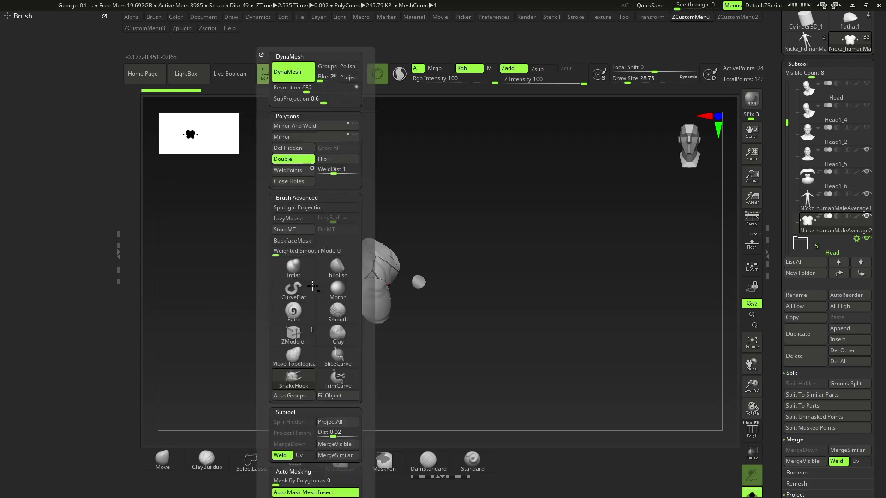
{"action": "left_click", "coordinate": [295, 378]}
{"action": "left_click_drag", "start_coordinate": [449, 273], "coordinate": [432, 299]}
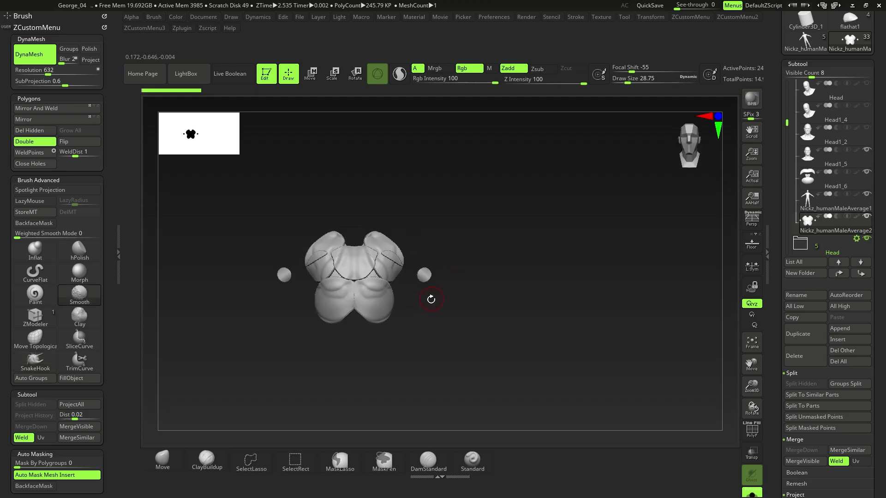
Step: Open the file dialog for saving the custom interface configuration, highlight the file name, and cancel
{"action": "left_click", "coordinate": [496, 17]}
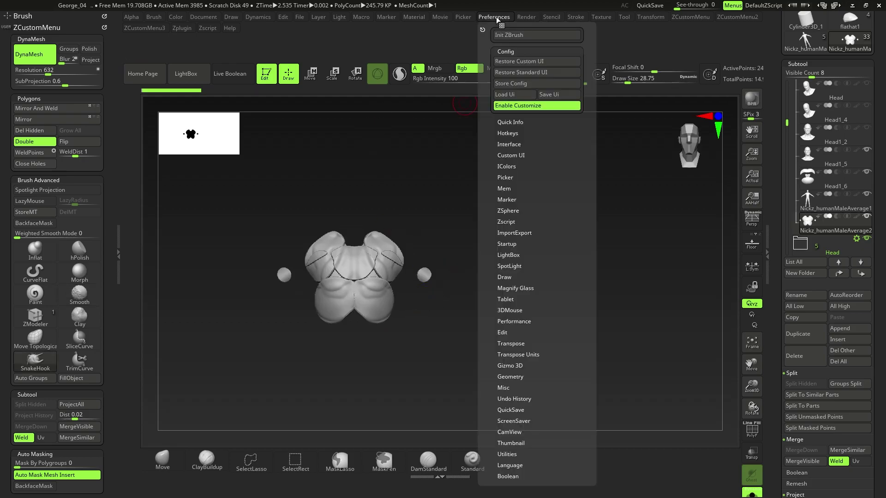
{"action": "left_click", "coordinate": [559, 95]}
{"action": "left_click", "coordinate": [242, 266]}
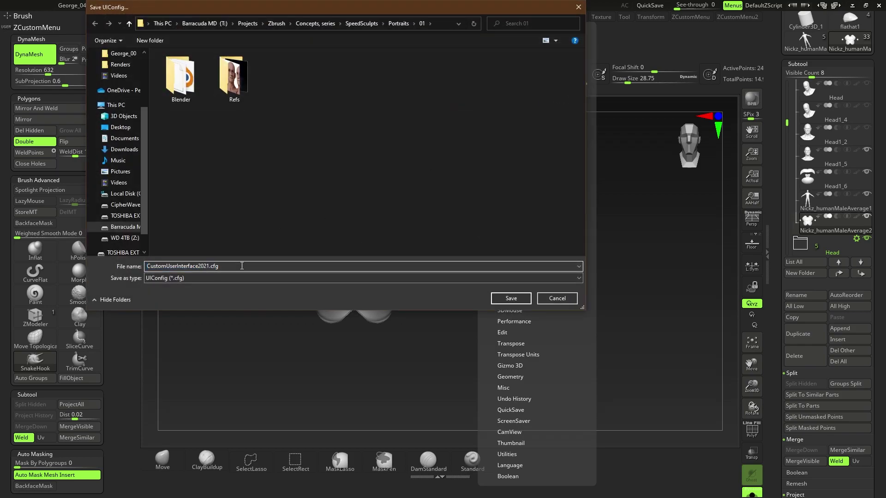
{"action": "left_click_drag", "start_coordinate": [237, 266], "coordinate": [140, 270]}
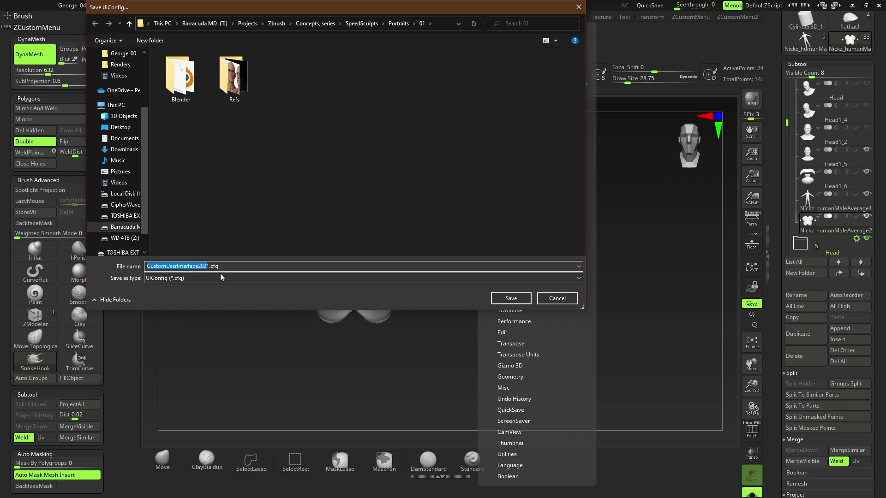
{"action": "left_click", "coordinate": [560, 297]}
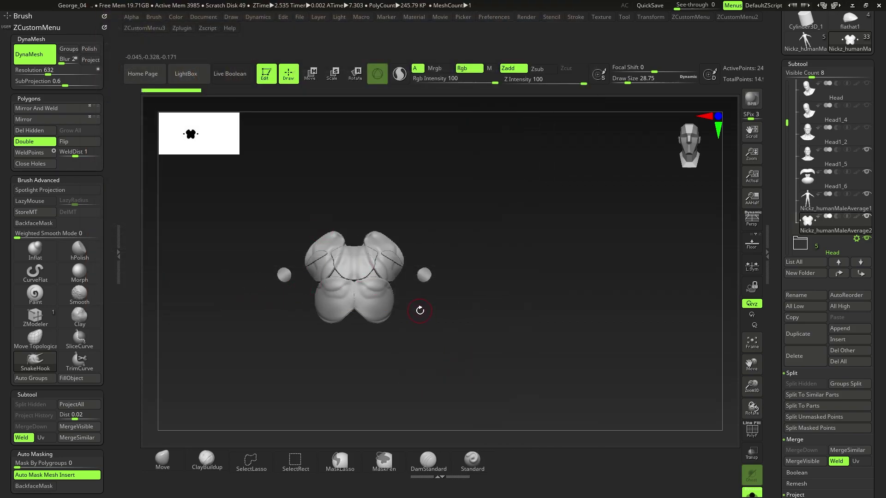
Step: Examine the bearded head sculpt from the front and in profile
{"action": "left_click_drag", "start_coordinate": [402, 287], "coordinate": [306, 303]}
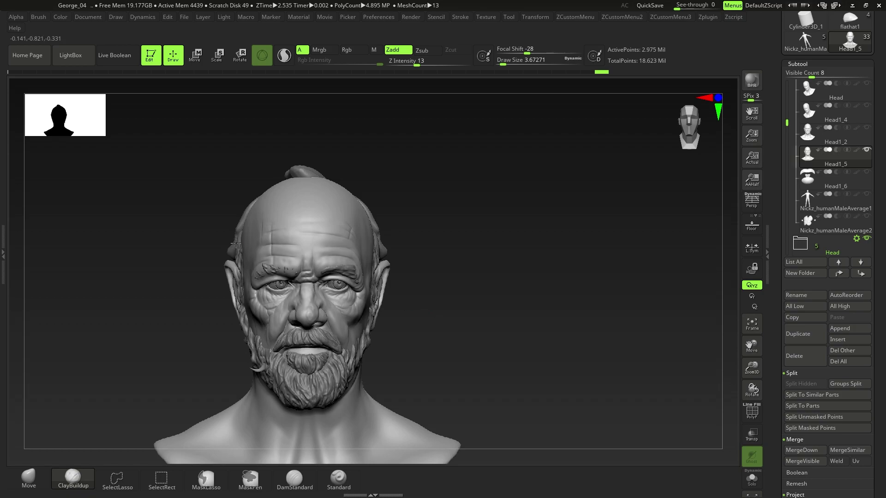
{"action": "left_click_drag", "start_coordinate": [461, 314], "coordinate": [349, 316]}
{"action": "left_click_drag", "start_coordinate": [259, 315], "coordinate": [420, 317]}
{"action": "mouse_move", "coordinate": [326, 315]}
{"action": "left_mouse_down"}
{"action": "mouse_move", "coordinate": [405, 296]}
{"action": "mouse_move", "coordinate": [349, 303]}
{"action": "left_mouse_up"}
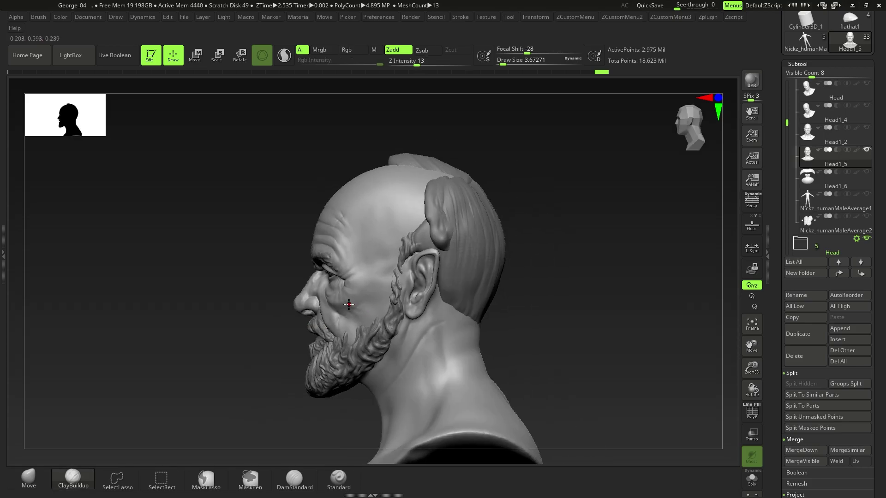